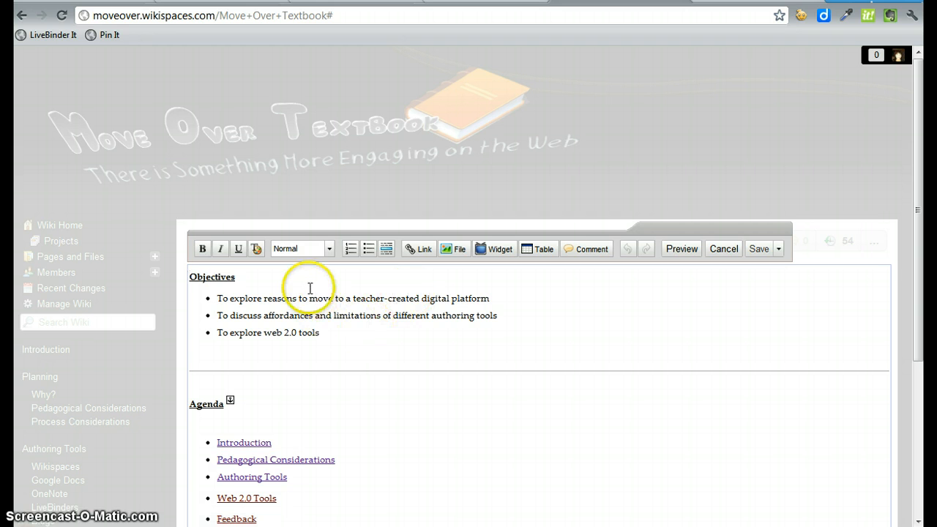
Check the available heading styles and place the cursor on the empty line below the Objectives list
click(329, 249)
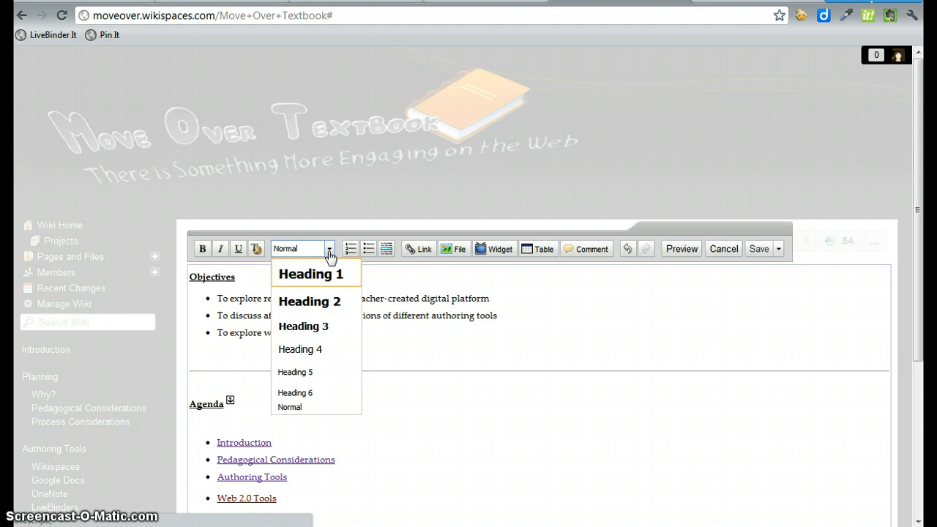
click(456, 360)
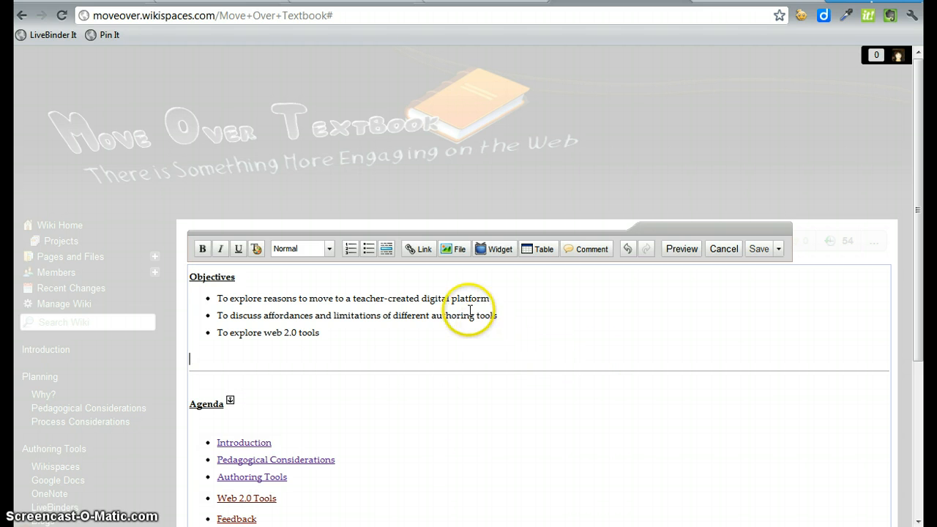
Set up a wiki link to the Authoring Tools page of the moveover wiki below the Objectives list
click(418, 251)
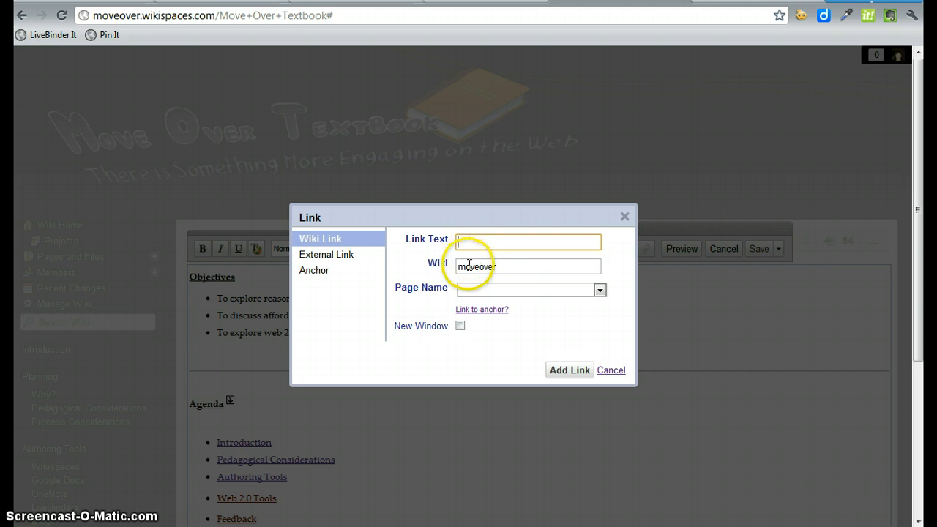
click(475, 292)
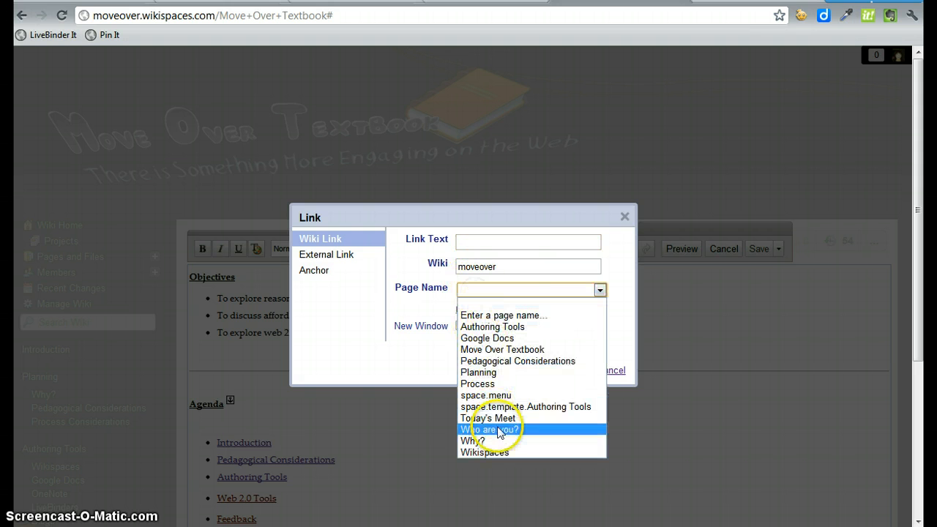
click(493, 291)
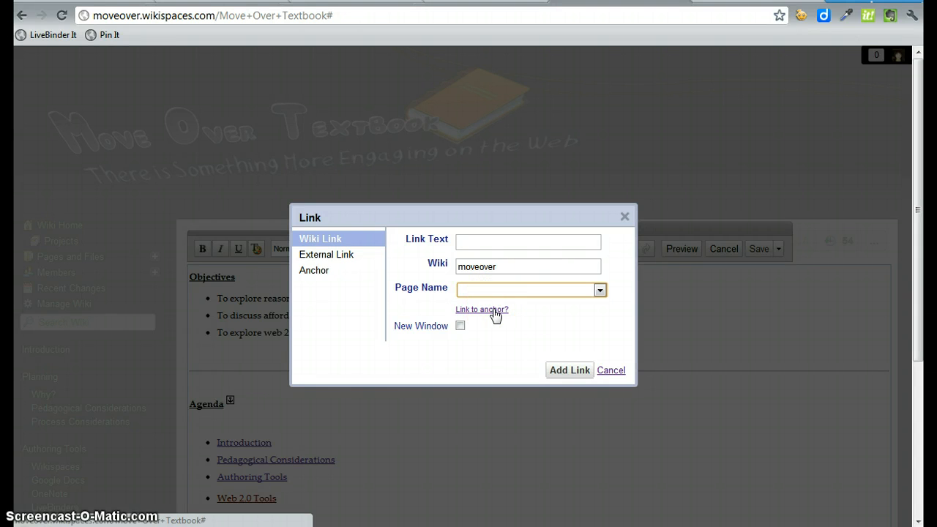
click(506, 293)
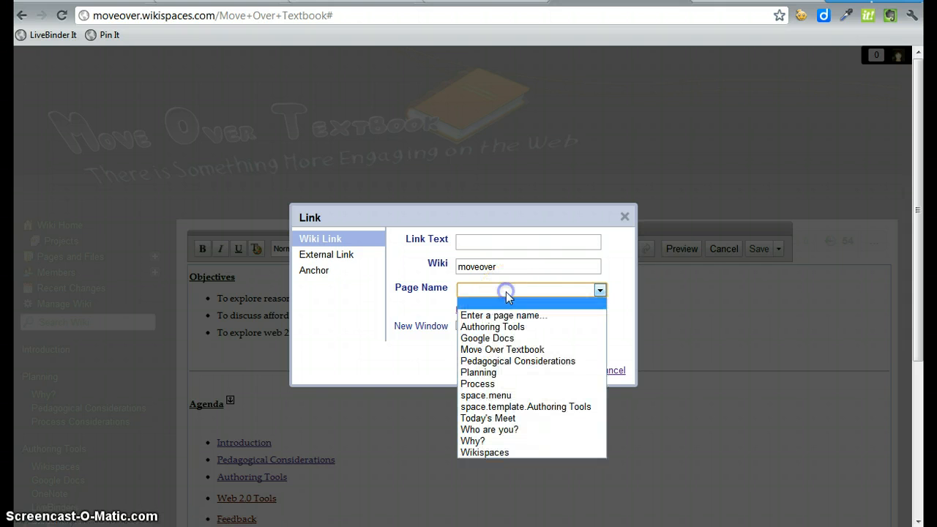
click(498, 324)
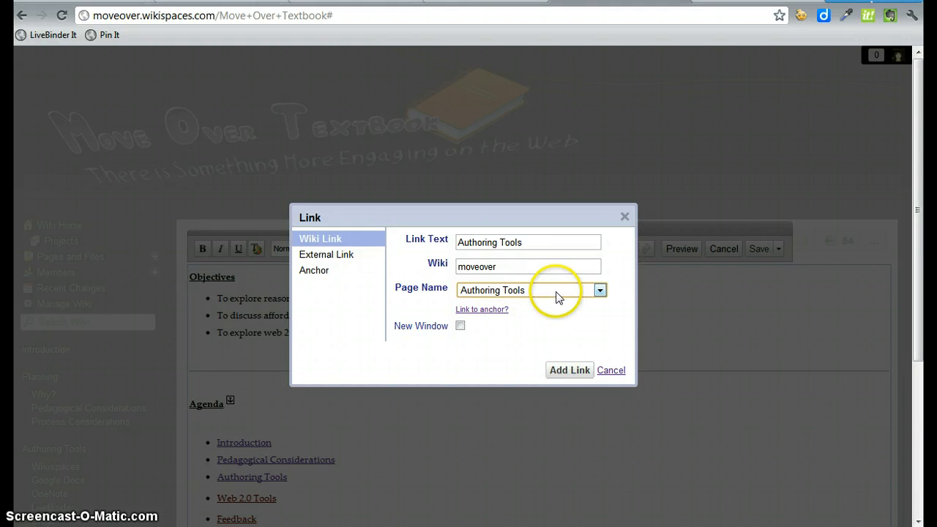
Examine the external link and anchor settings, and close the link dialog without adding a link
click(340, 255)
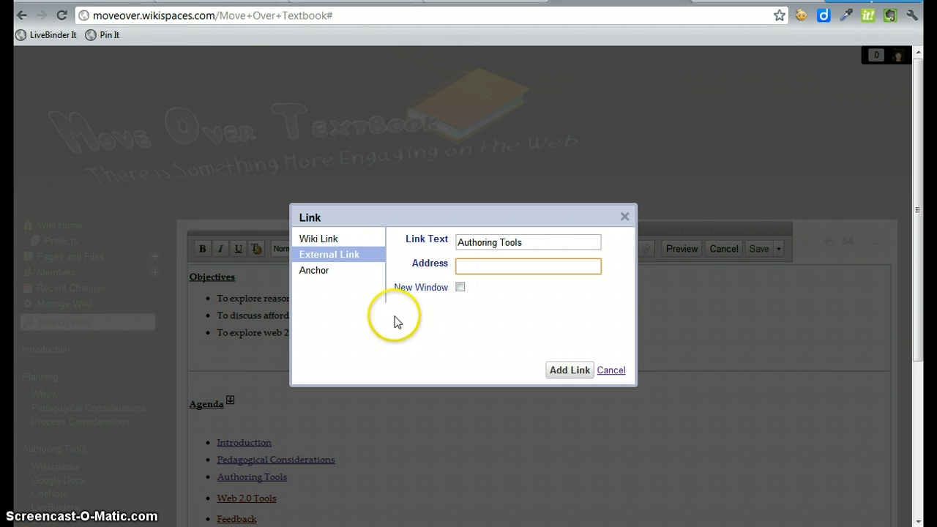
click(326, 270)
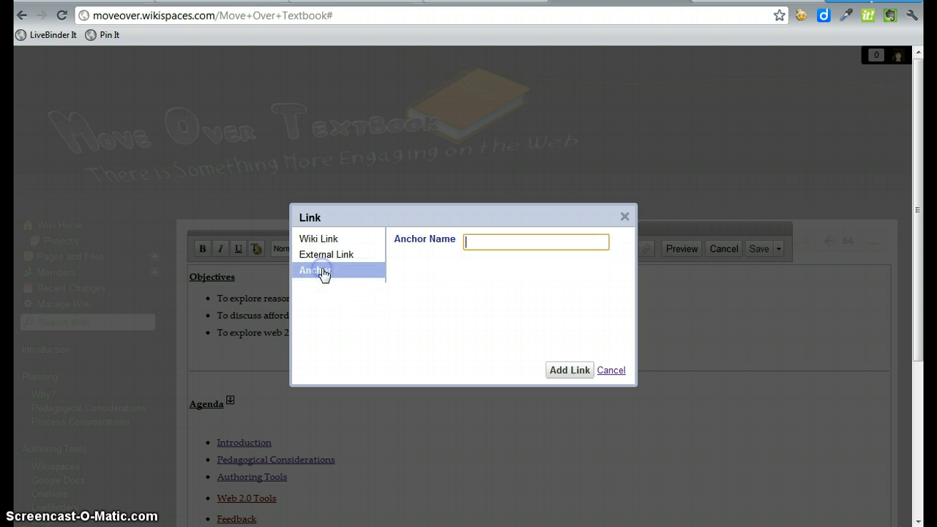
click(473, 240)
click(383, 282)
click(476, 246)
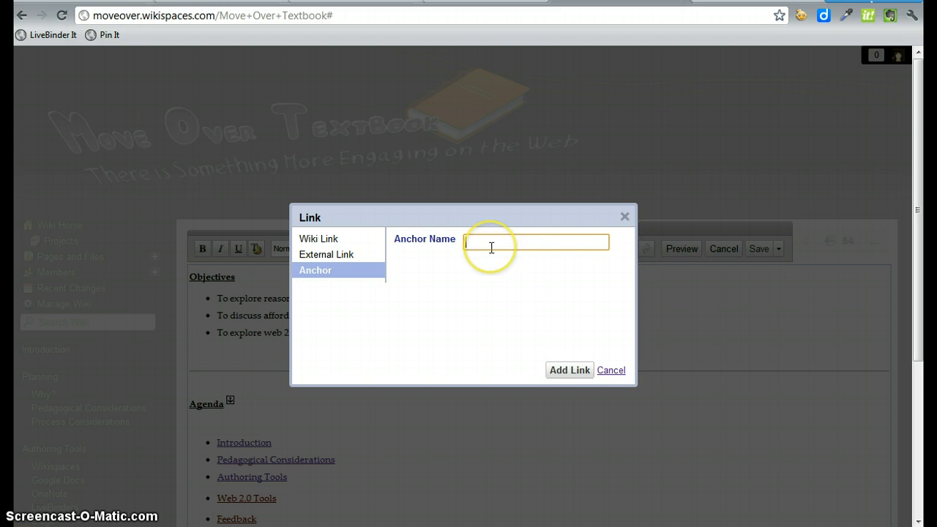
click(624, 218)
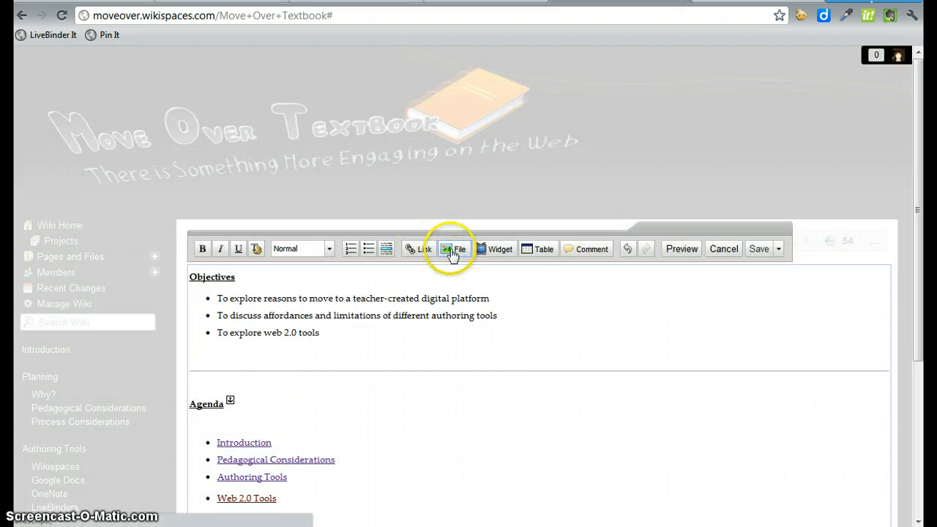
Examine the file type filters, the embed or link choices and the external image option for inserting files, and close the dialog without inserting anything
click(454, 250)
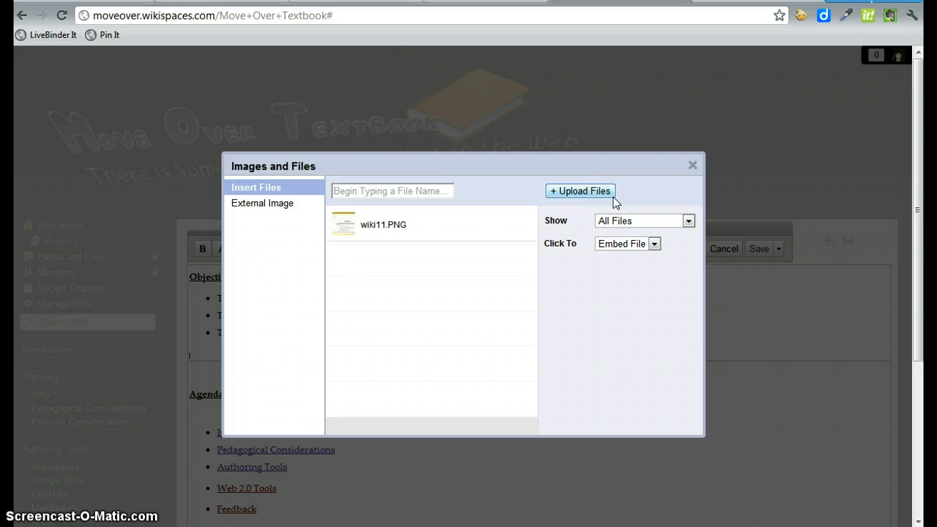
click(619, 222)
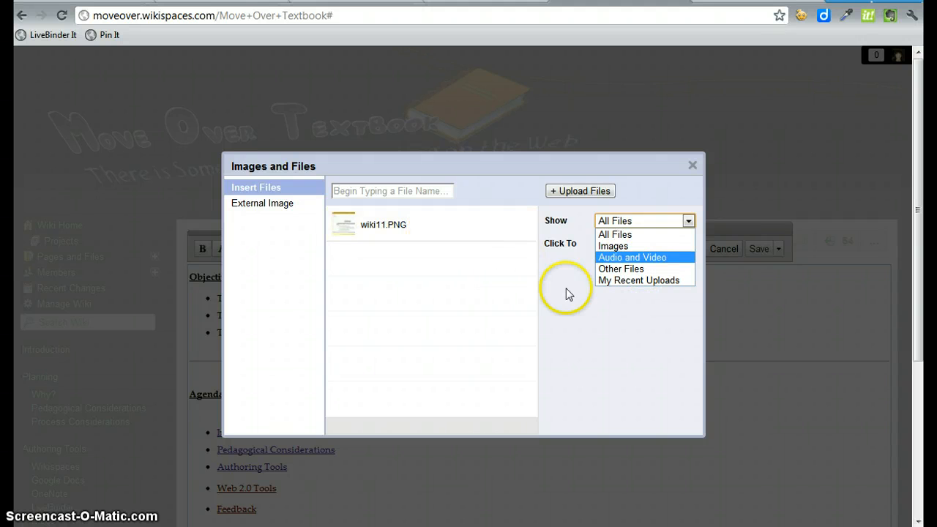
click(600, 344)
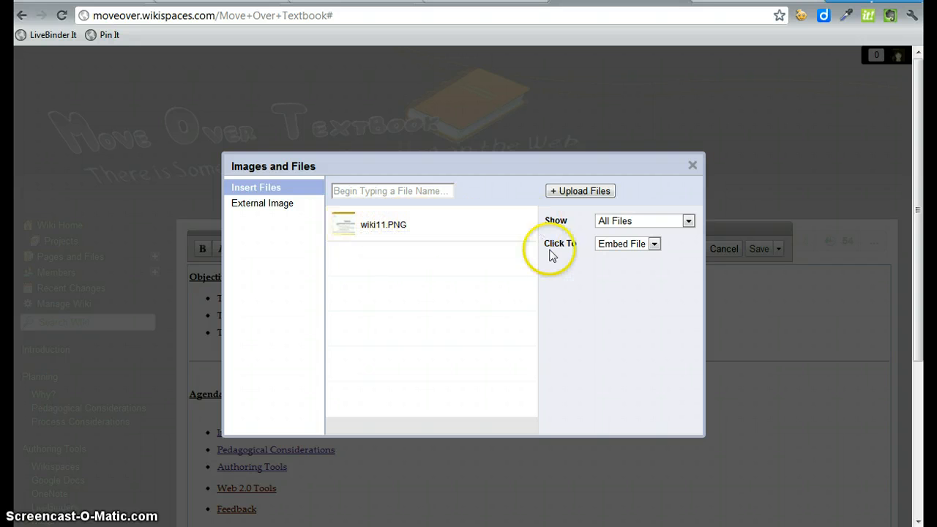
click(655, 246)
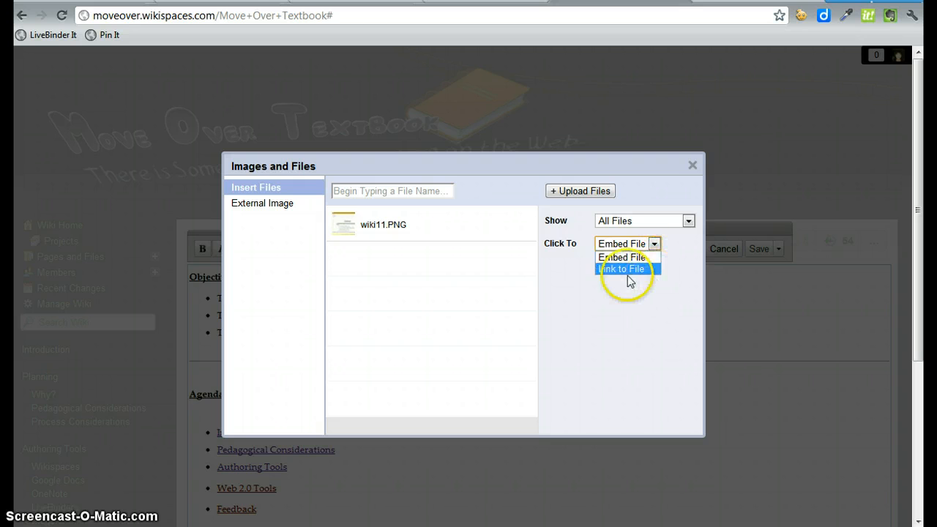
click(564, 289)
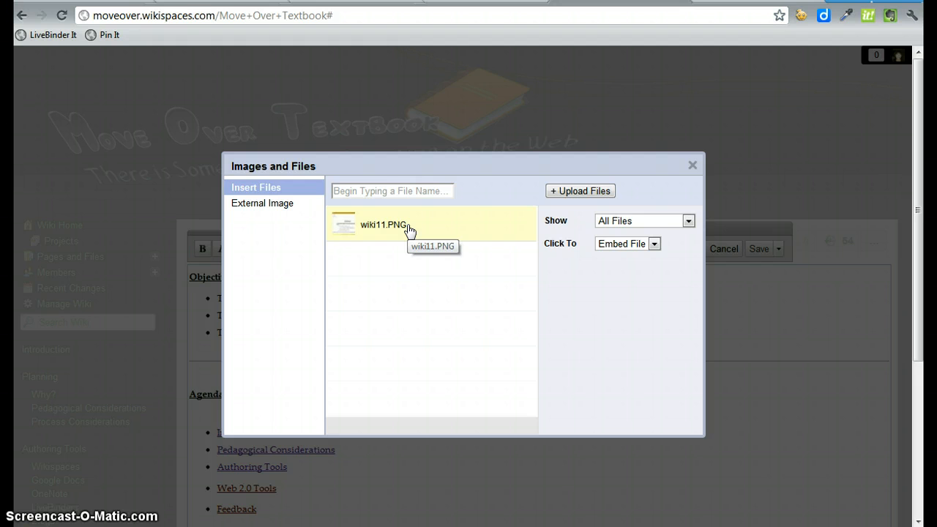
click(273, 207)
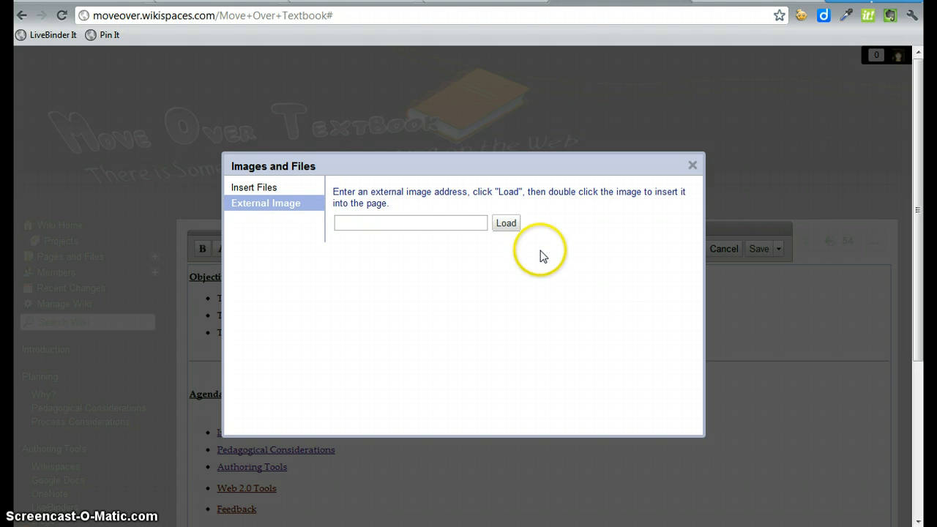
click(693, 166)
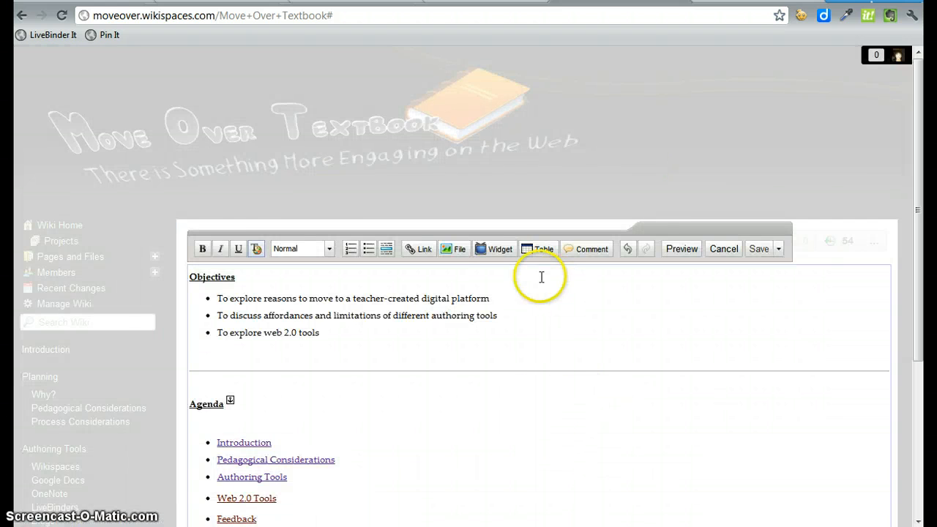
Start adding a YouTube video widget to the page below the Objectives list
click(499, 254)
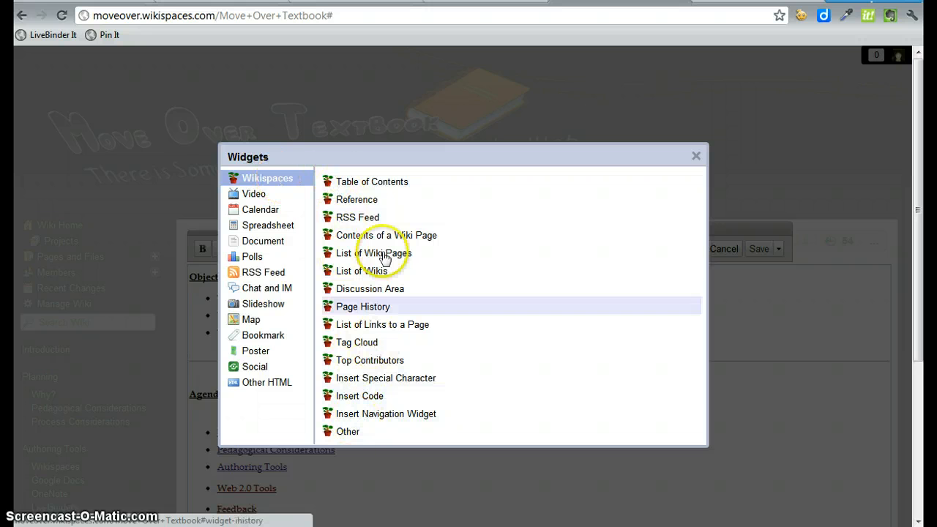
click(254, 193)
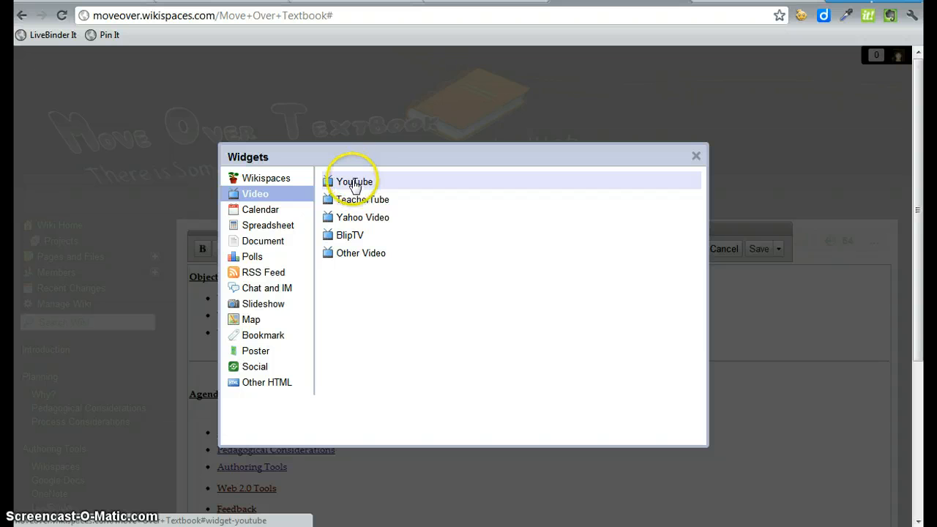
click(355, 183)
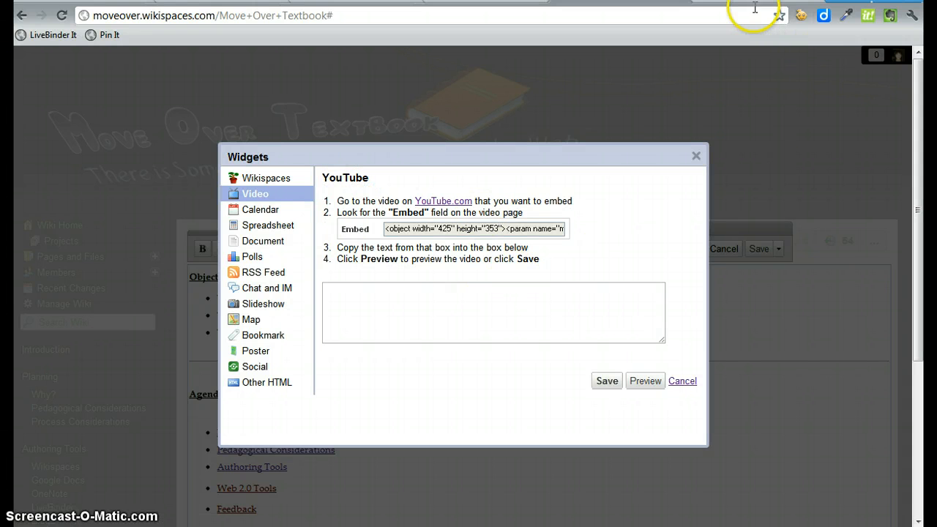
Go to youtube.com/caryacademy in a new browser tab and open the German Projekt video
key(ctrl+t)
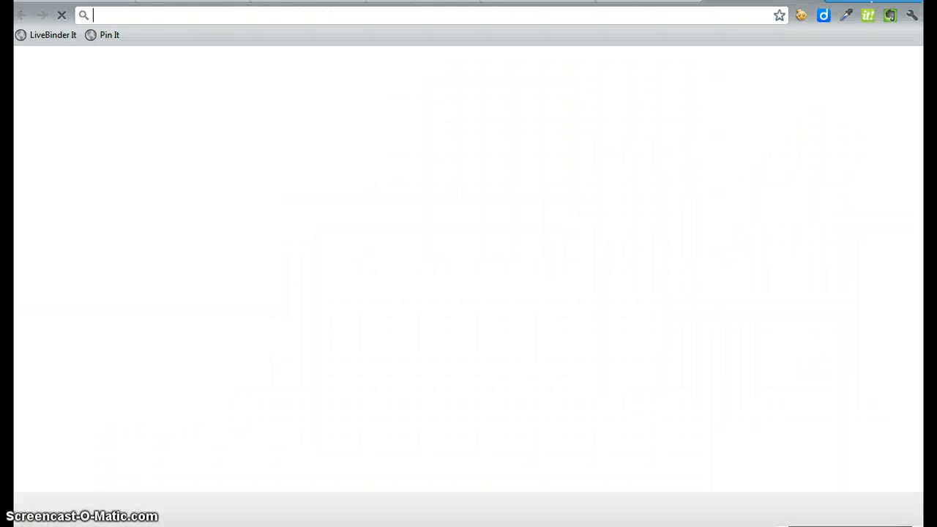
click(207, 19)
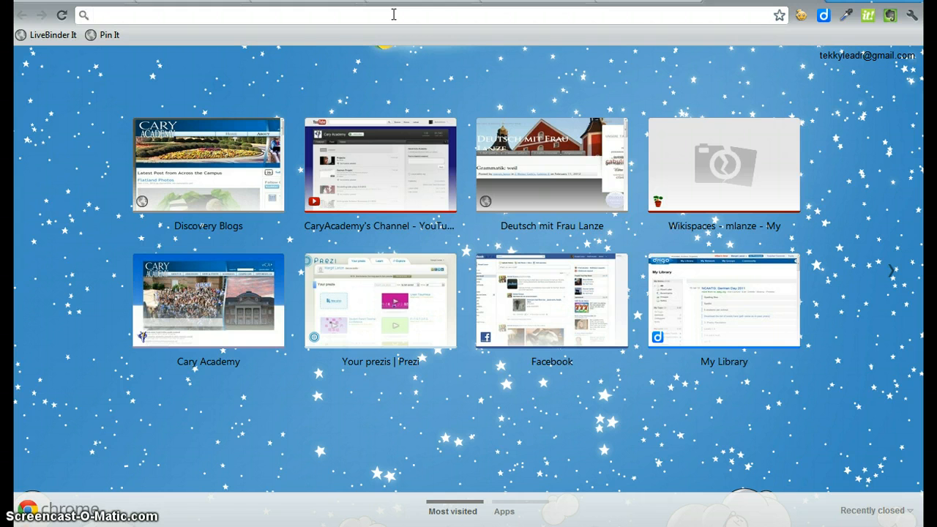
text(youtube.com/caryacademy)
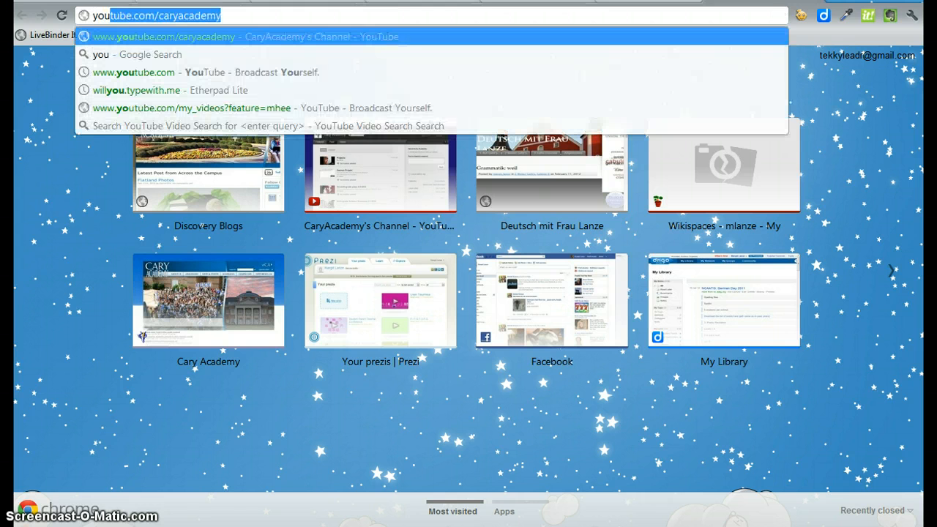
key(Return)
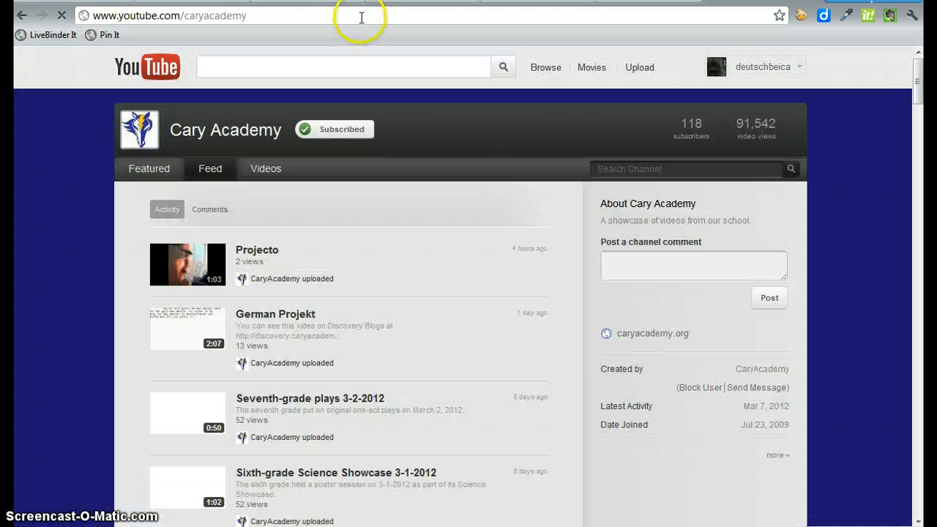
click(177, 340)
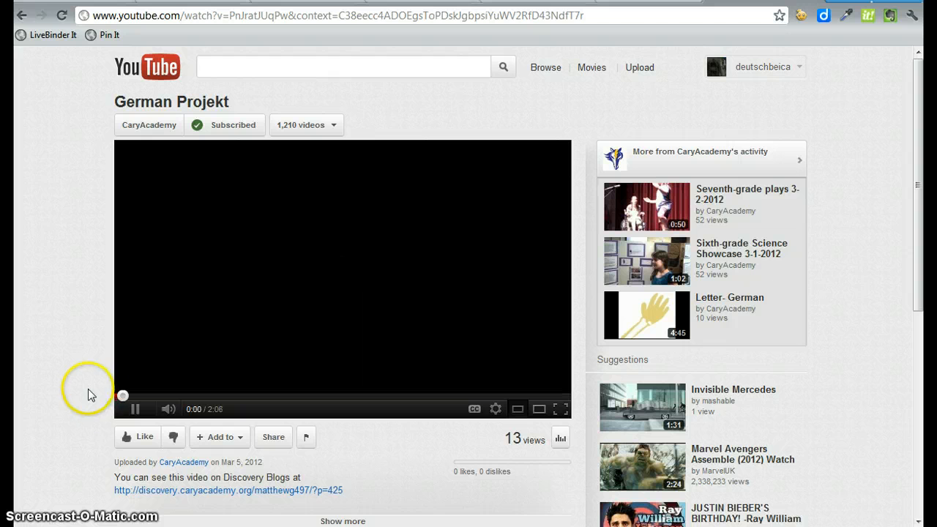
Show the sharing options of the German Projekt video and copy its full iframe embed code
scroll(920, 196, down, 1)
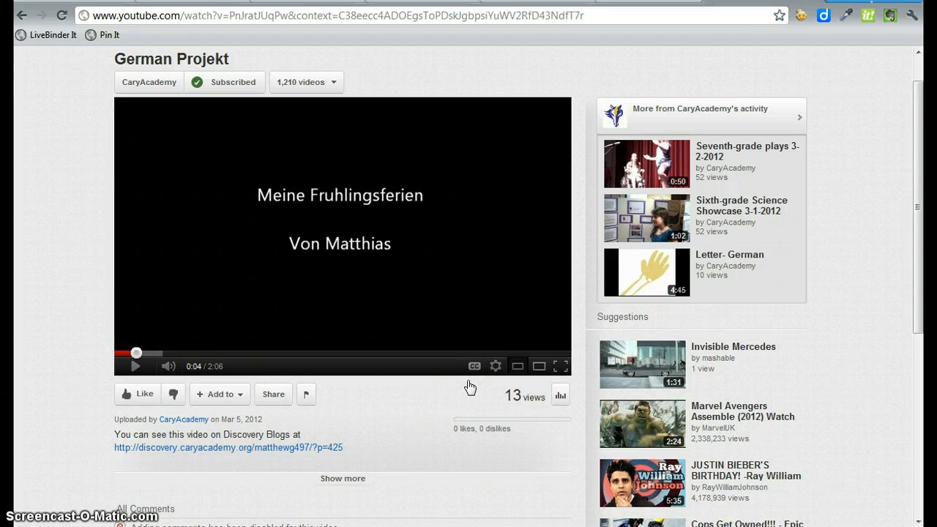
click(273, 393)
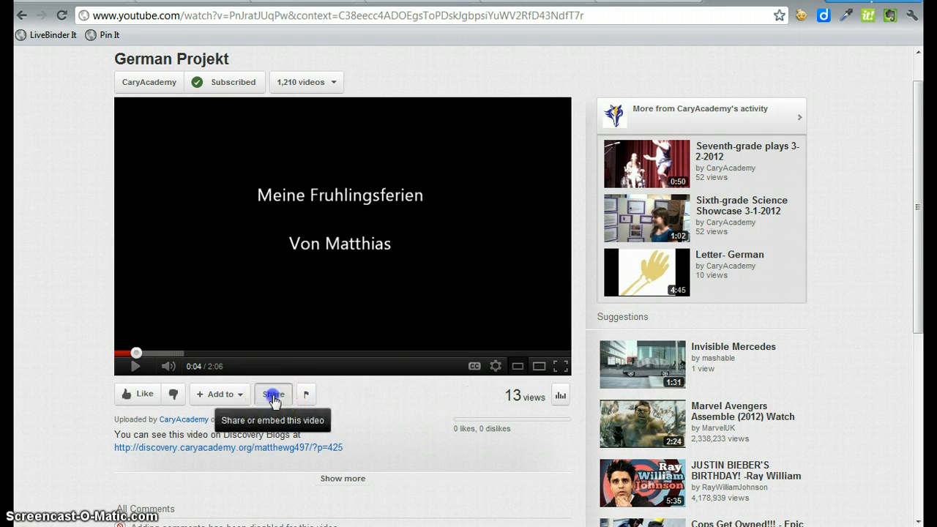
drag(918, 234, 905, 278)
click(376, 353)
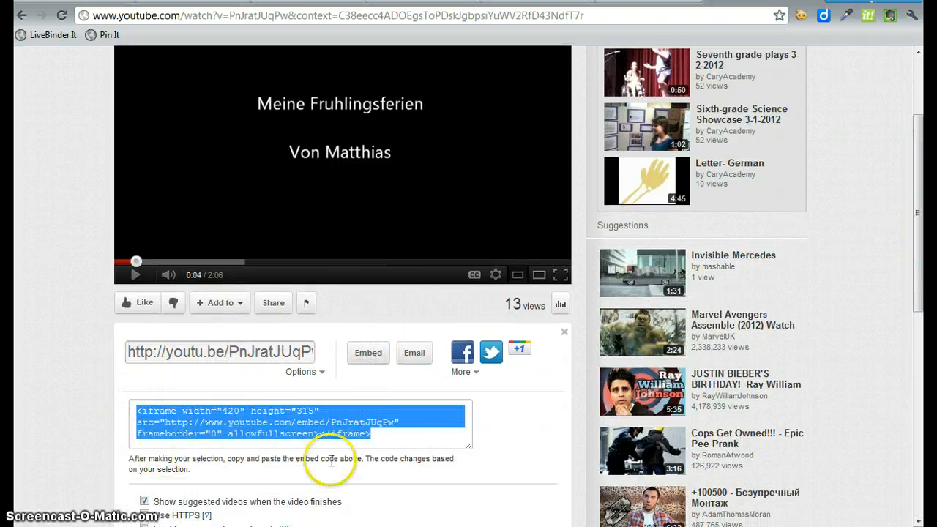
click(393, 439)
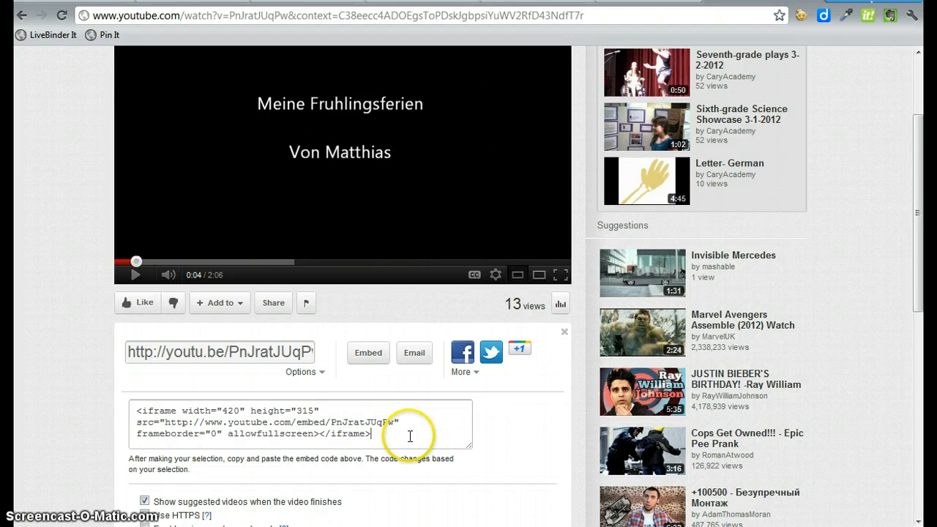
drag(410, 435, 94, 399)
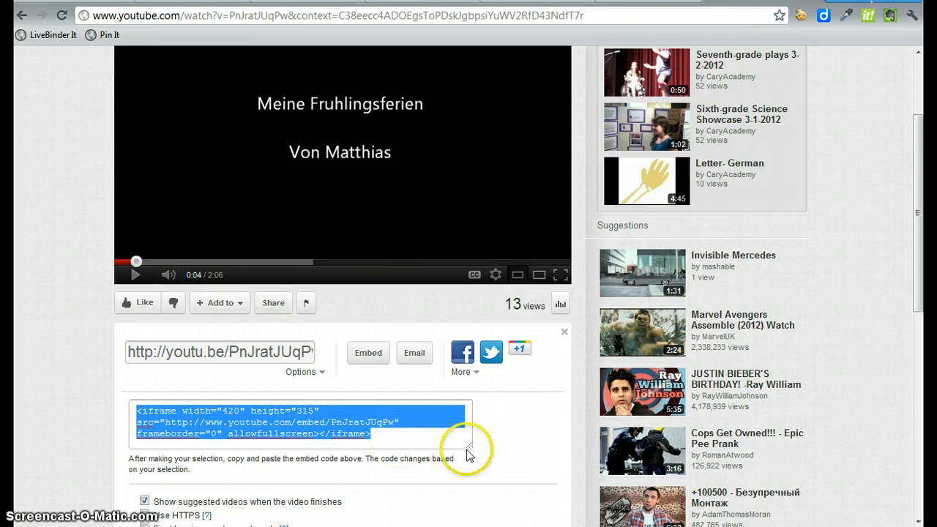
right_click(321, 416)
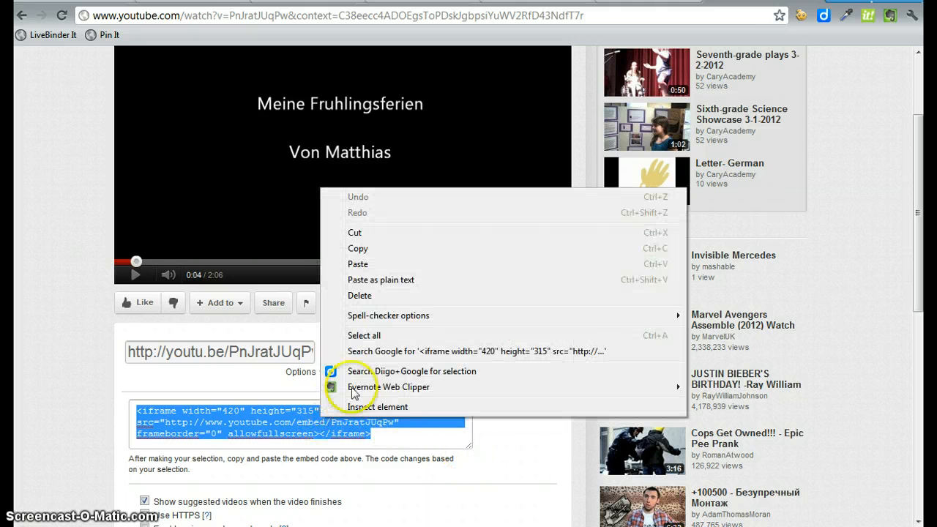
click(357, 249)
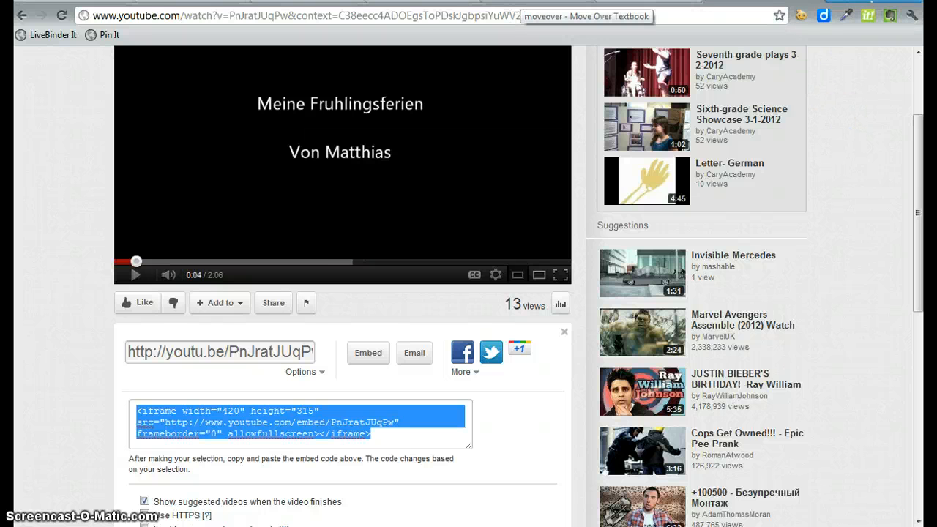
Return to the Move Over Textbook wiki, paste the copied iframe code into the YouTube widget and save the widget
click(525, 3)
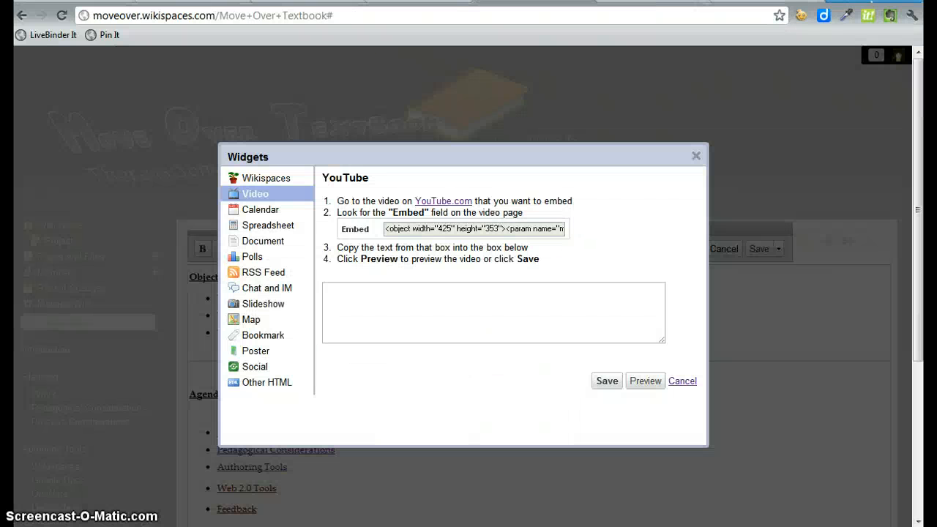
click(351, 301)
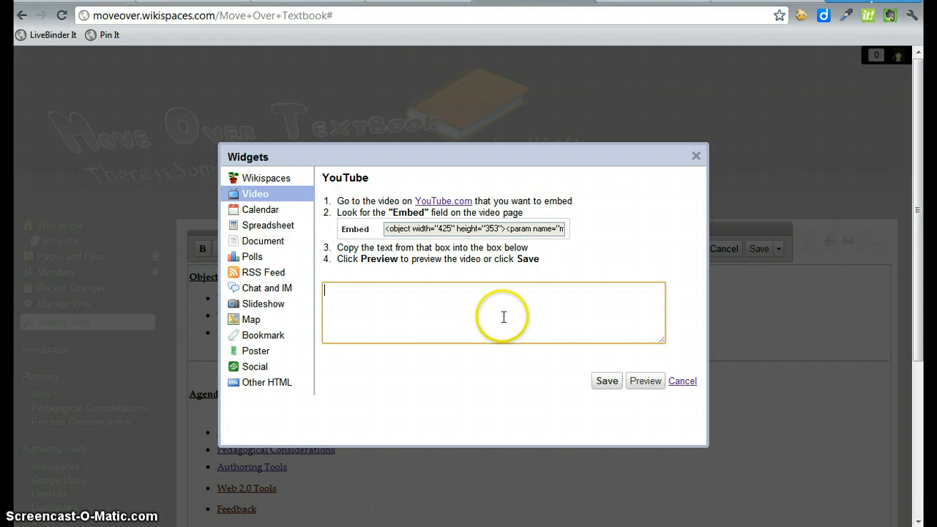
key(ctrl+v)
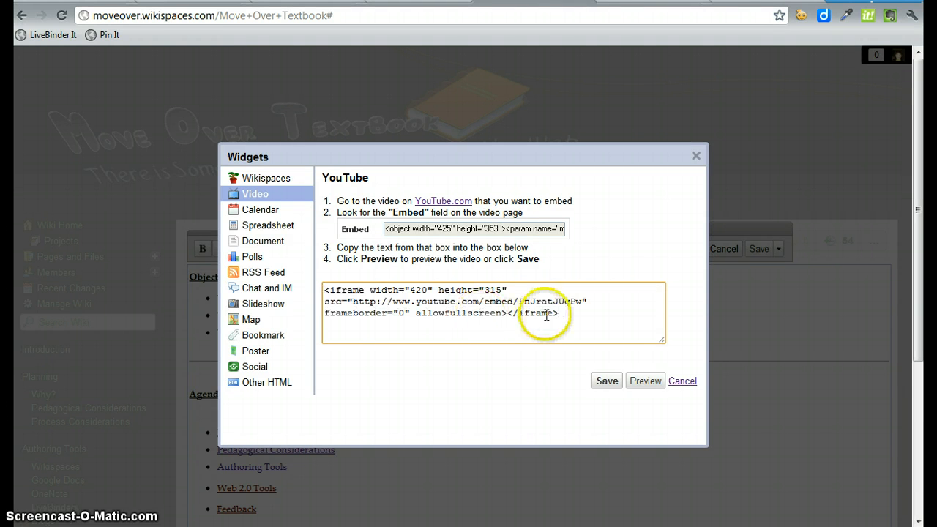
right_click(612, 306)
click(647, 383)
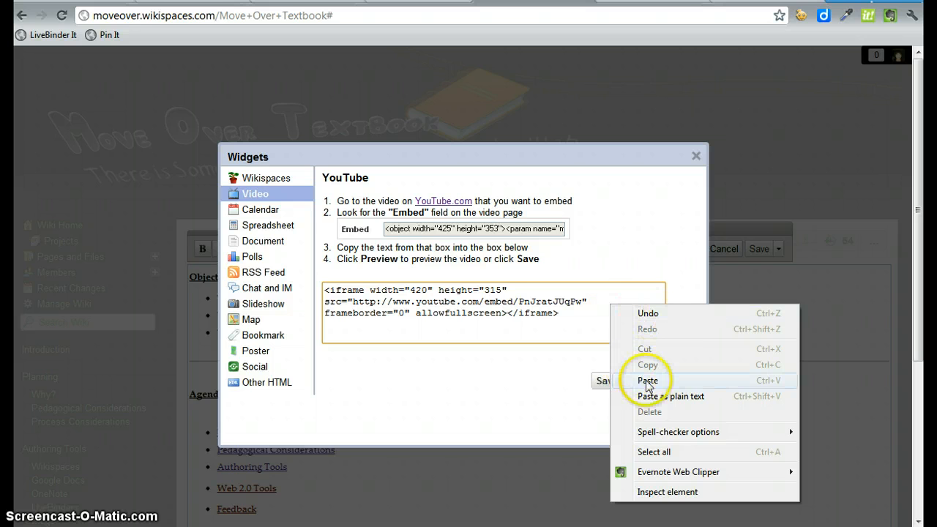
click(575, 365)
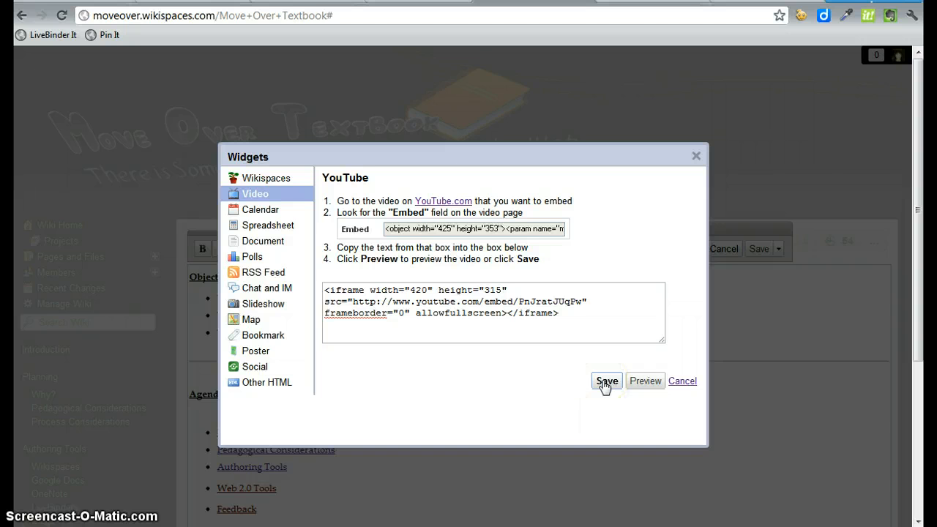
click(604, 384)
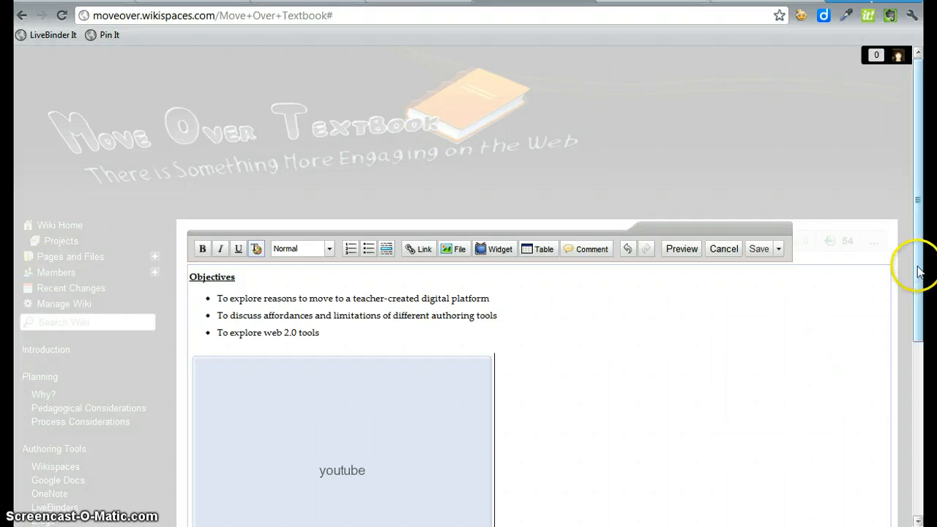
Save the wiki page and view the embedded German Projekt video below the Objectives list
drag(915, 287, 907, 353)
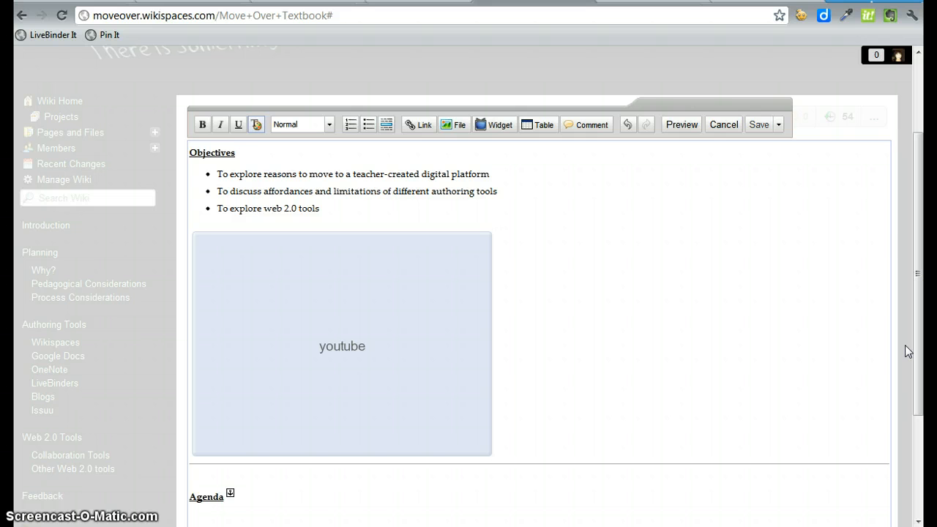
click(758, 125)
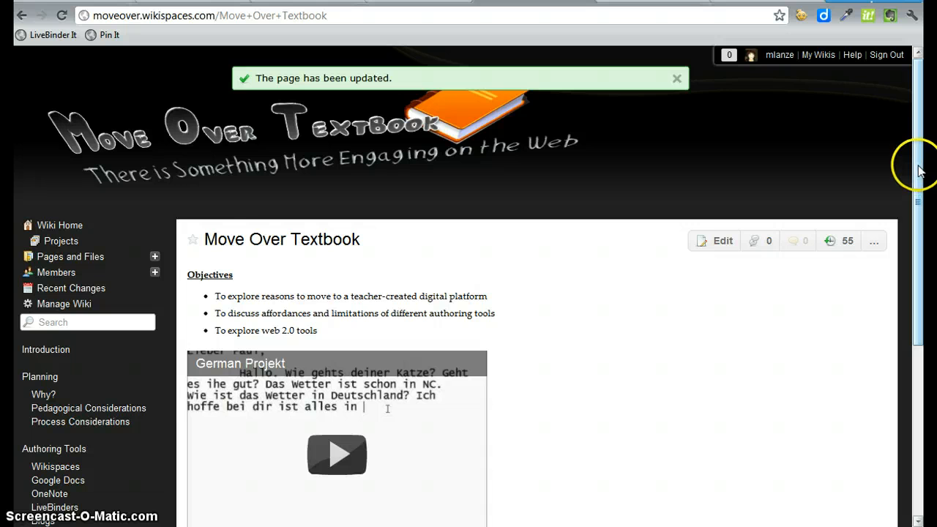
drag(916, 157, 910, 202)
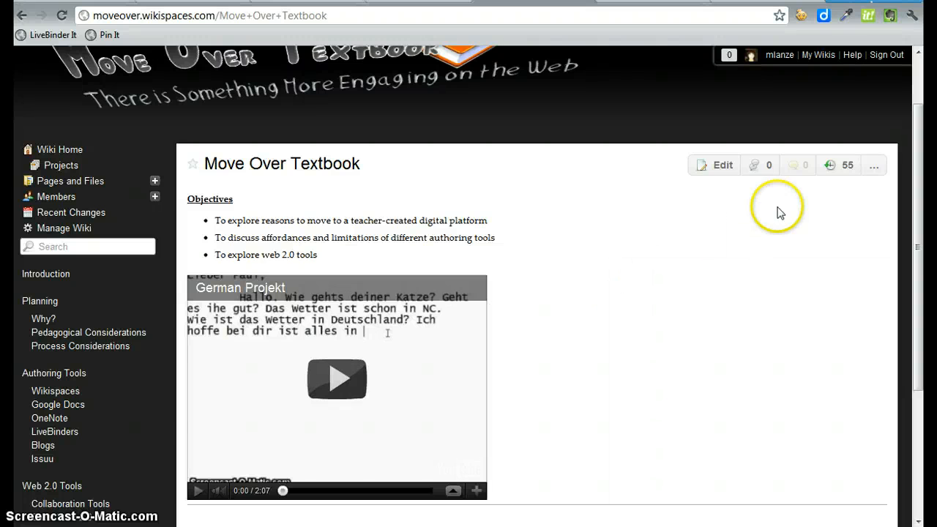
Reopen the Move Over Textbook page for editing and delete the YouTube widget below the Objectives list
click(700, 172)
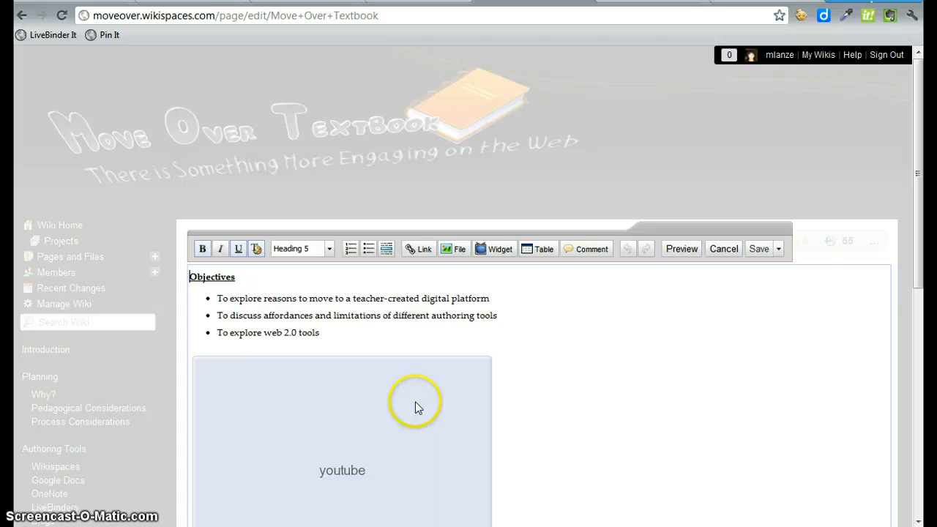
click(414, 404)
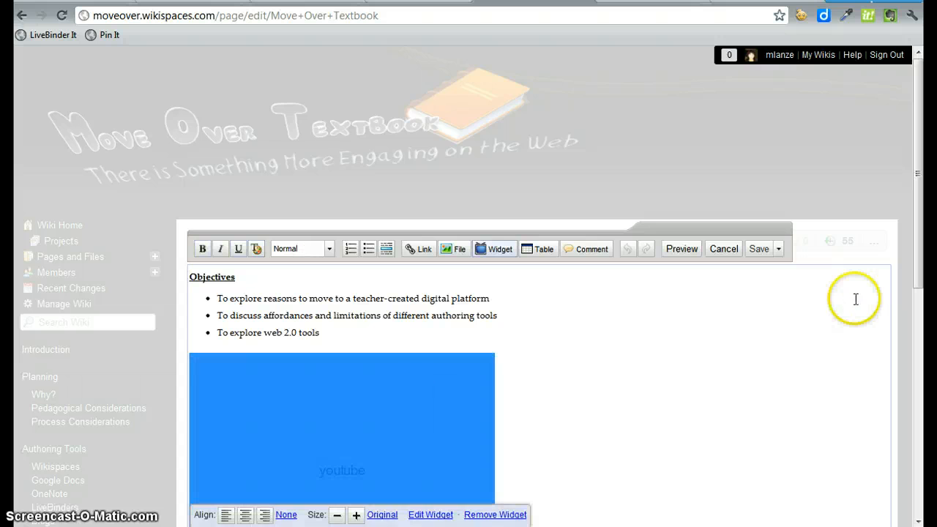
key(Delete)
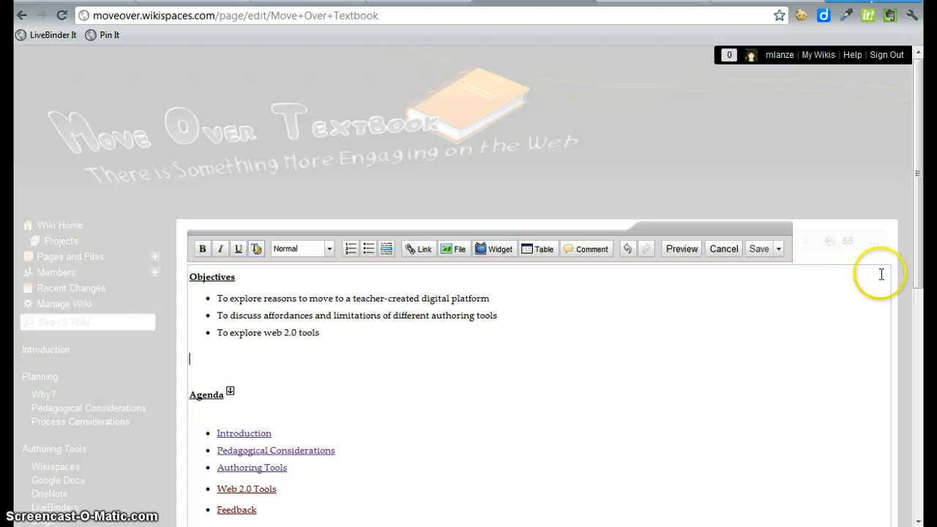
Examine the Calendar, Spreadsheet, Document, Map and Poster categories of the available widgets
click(498, 250)
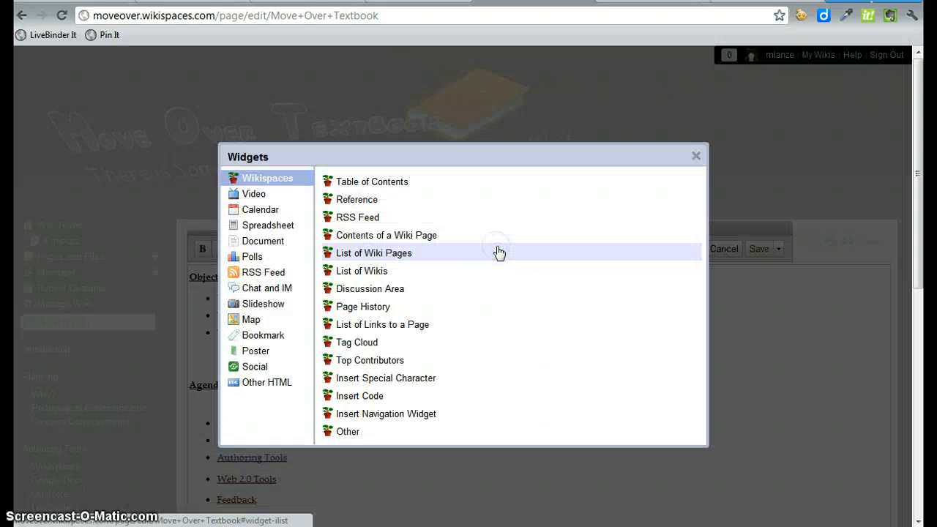
click(256, 209)
click(366, 188)
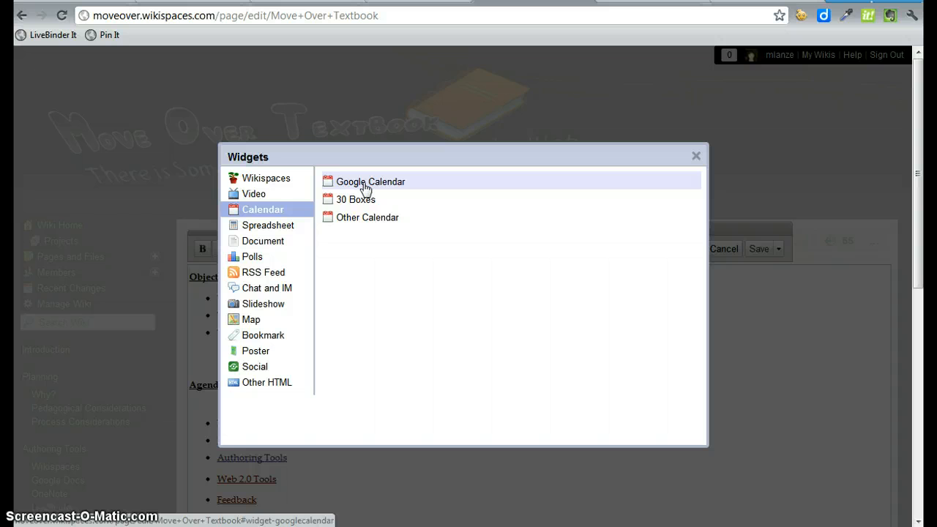
click(271, 226)
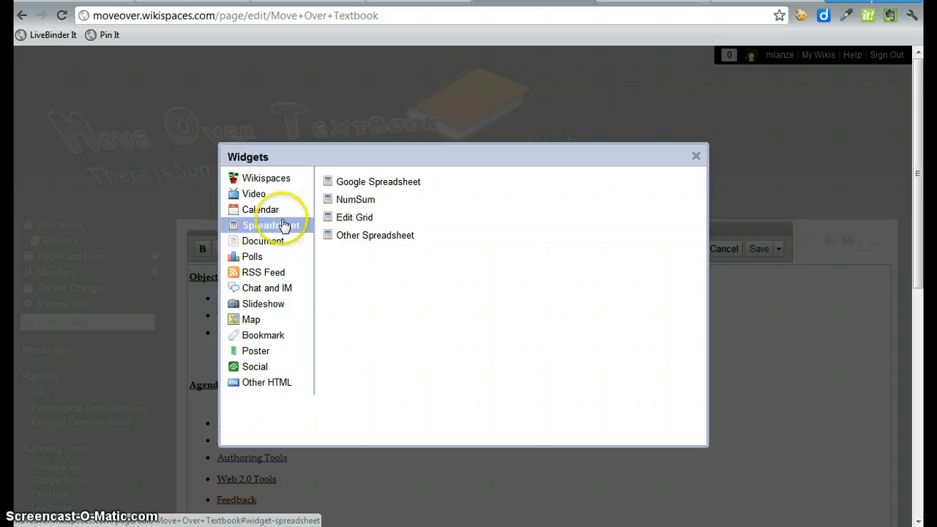
click(370, 185)
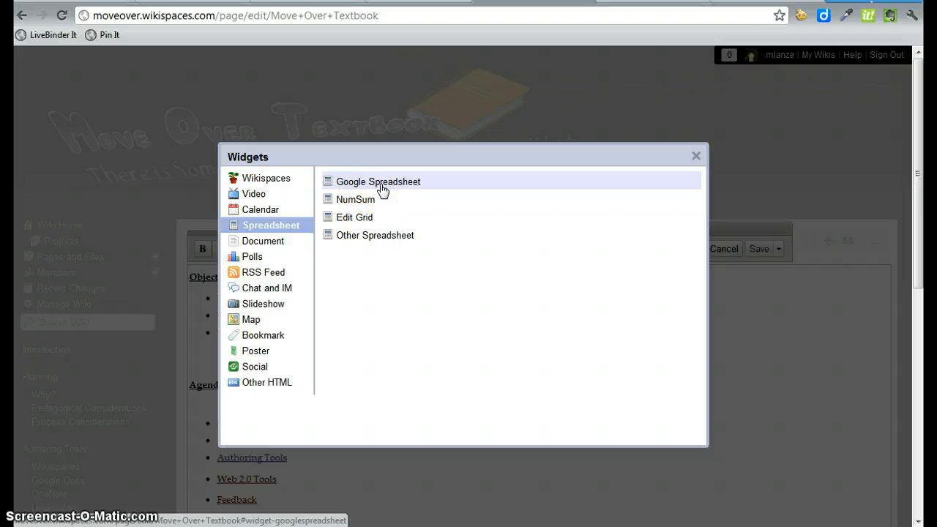
click(289, 219)
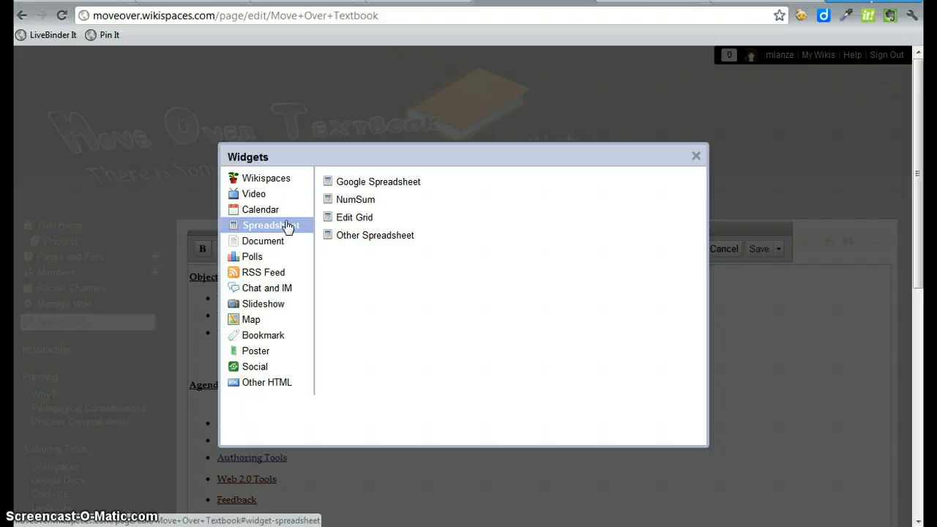
click(257, 243)
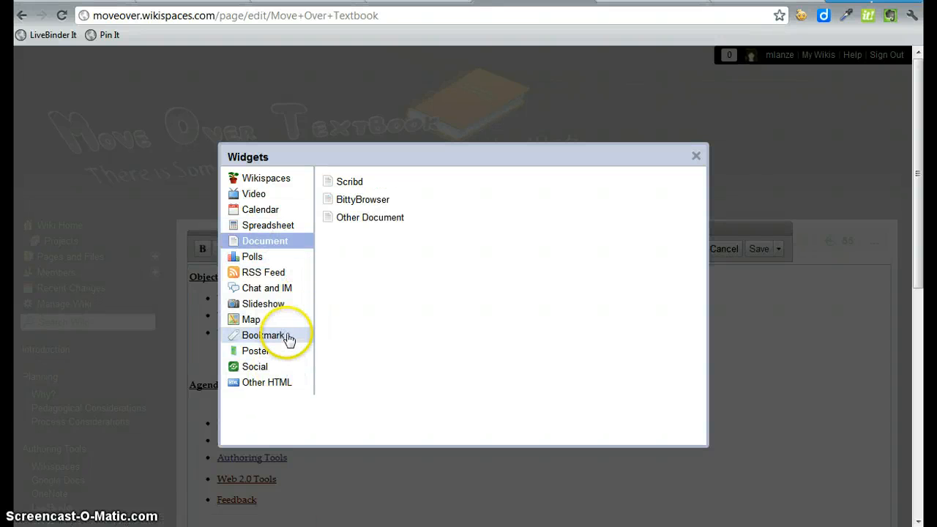
click(253, 320)
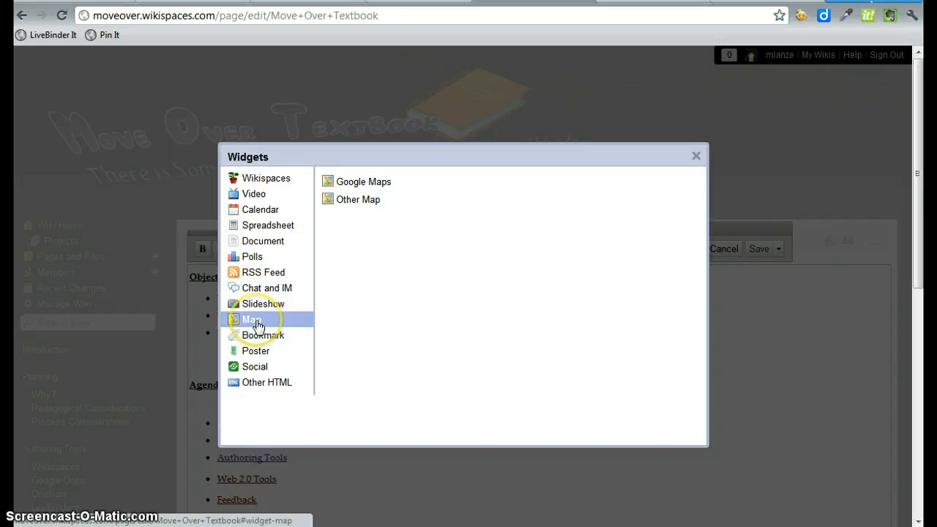
click(256, 352)
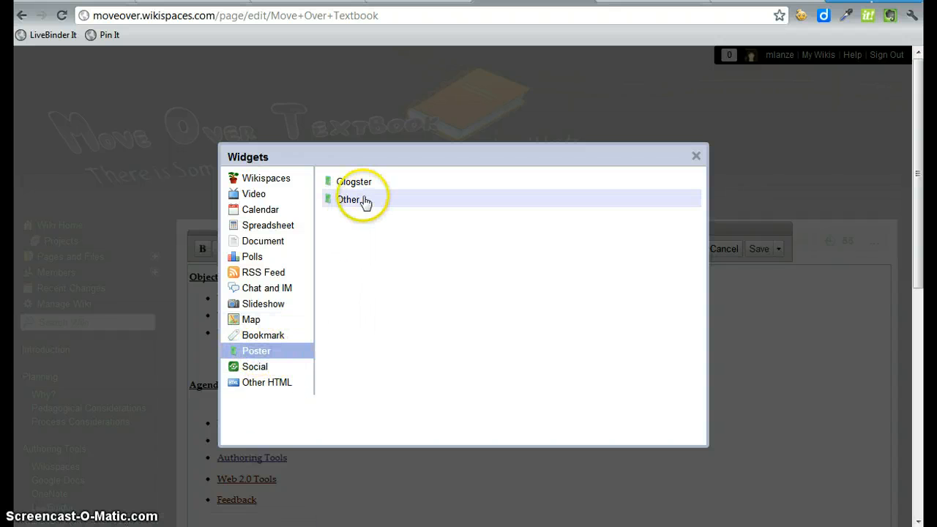
Paste the copied YouTube iframe code into an Other HTML widget and close the dialog without saving
click(263, 383)
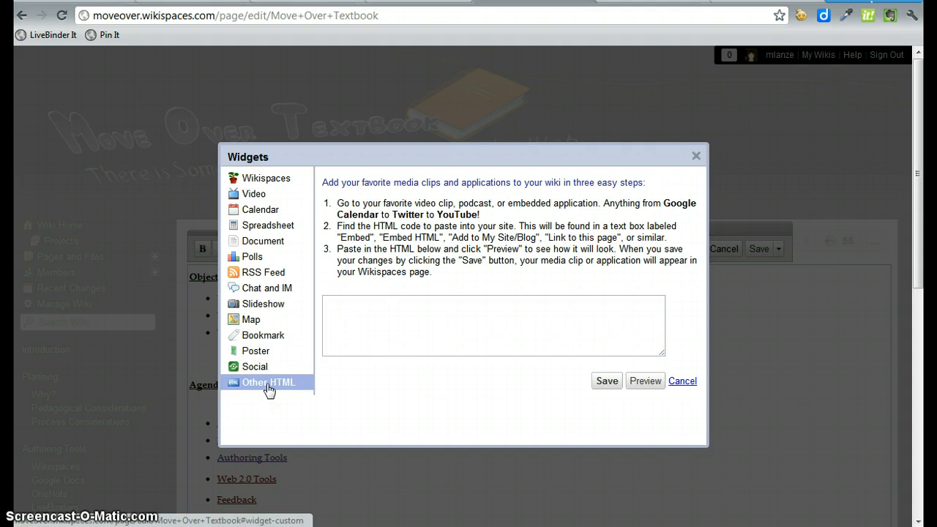
click(369, 314)
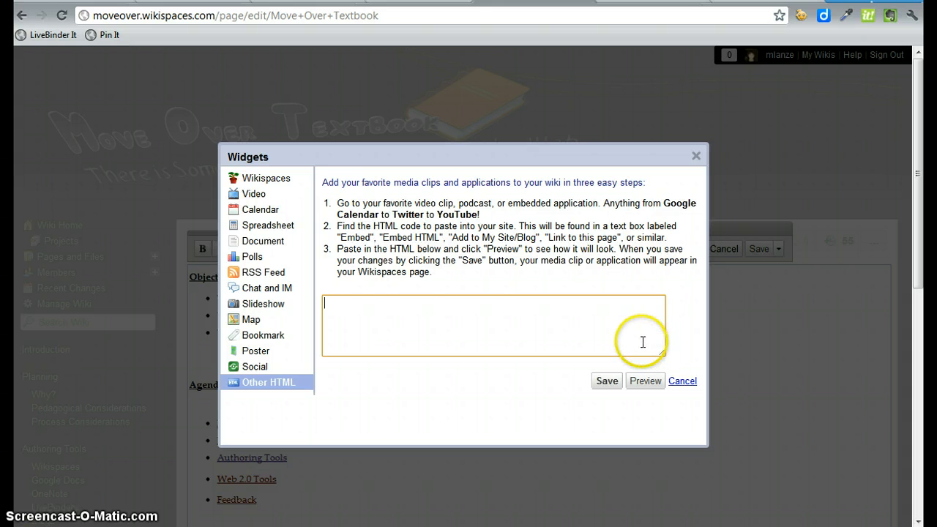
text(<iframe width="420" height="315" src="http://www.youtube.com/embed/PnJratJUqPw" frameborder="0" allowfullscreen></iframe>)
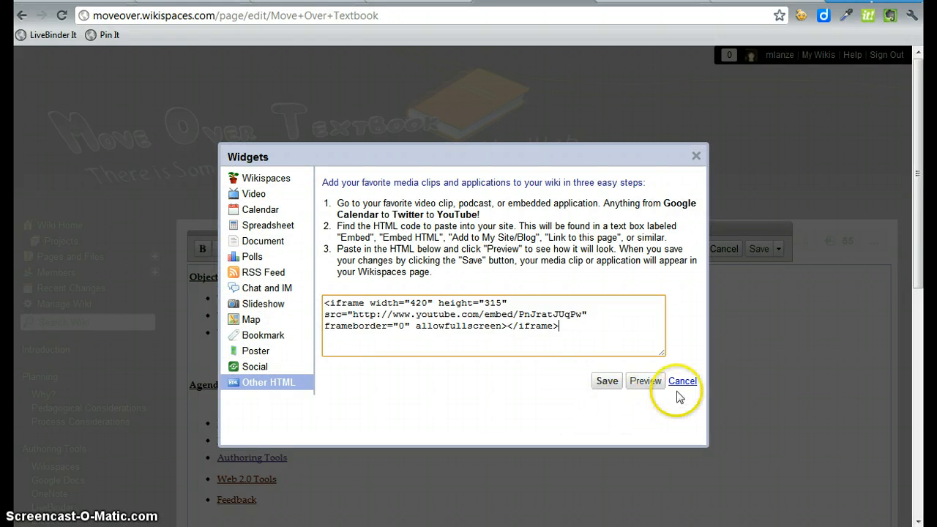
click(695, 155)
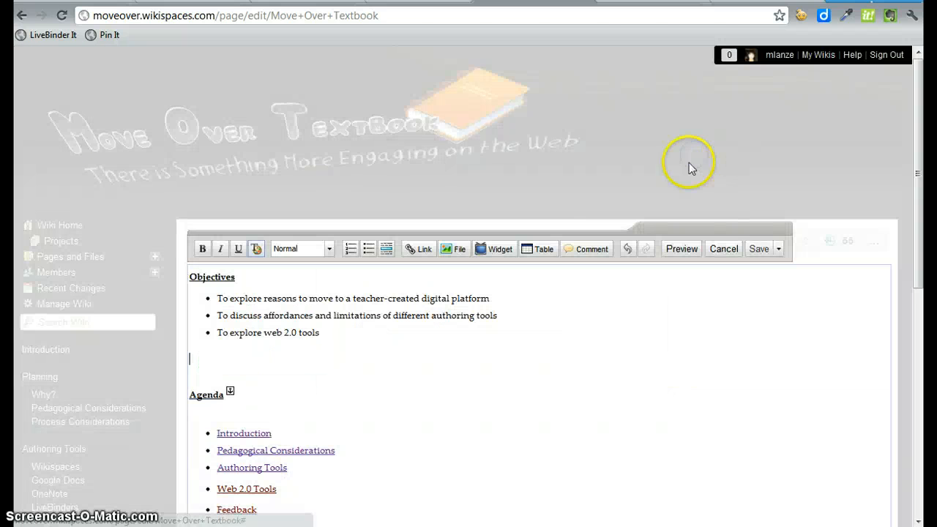
click(544, 253)
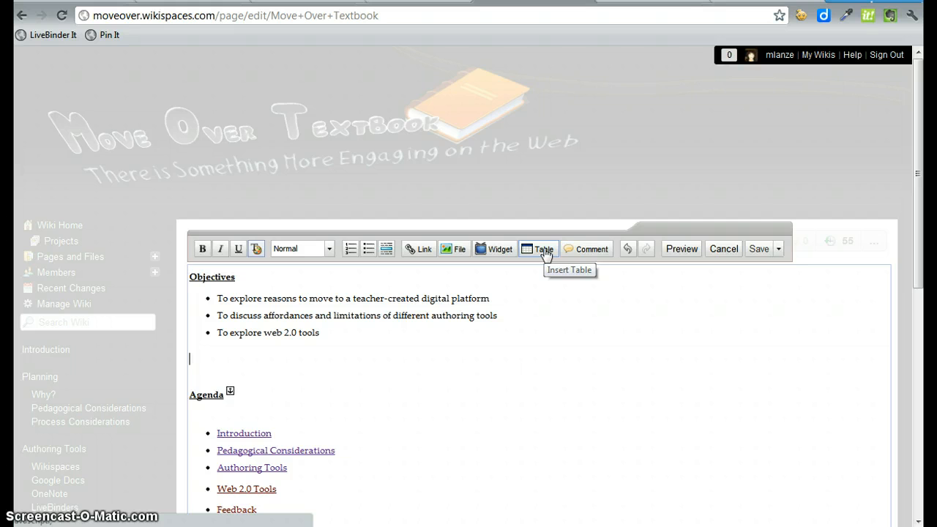
click(579, 250)
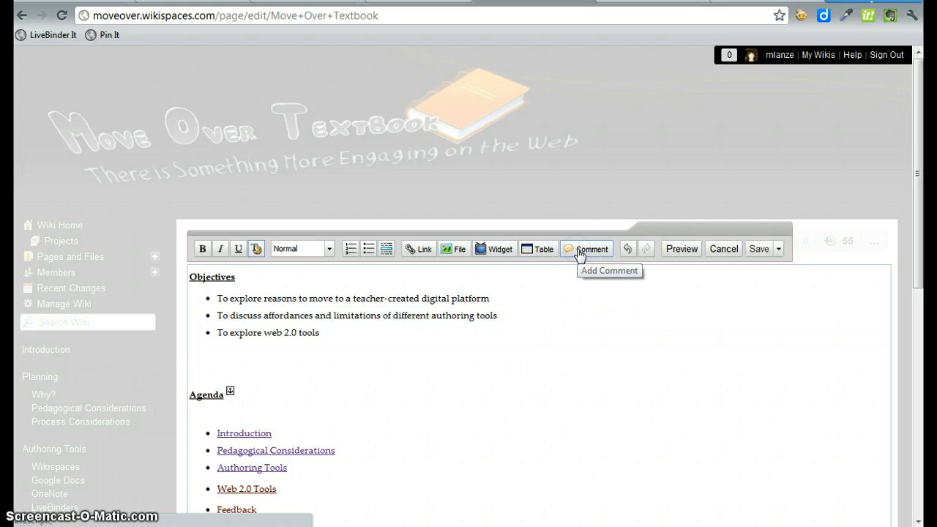
click(594, 284)
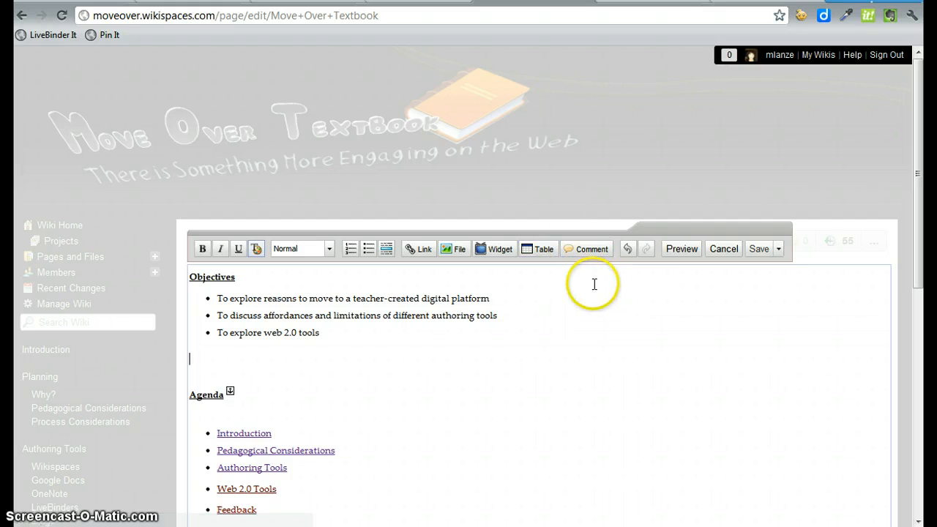
Add the comment "what does platform mean?" to the word "platform" in the first objective
double_click(469, 298)
click(585, 250)
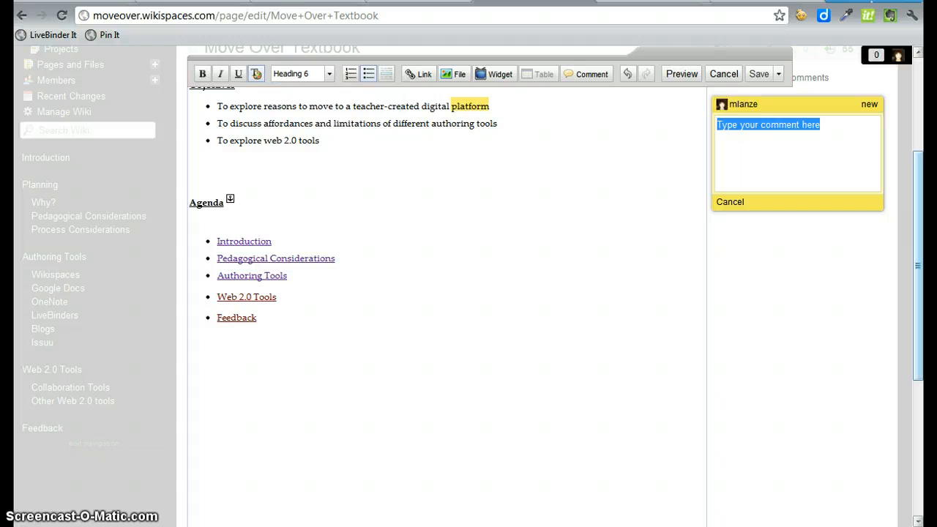
text(w)
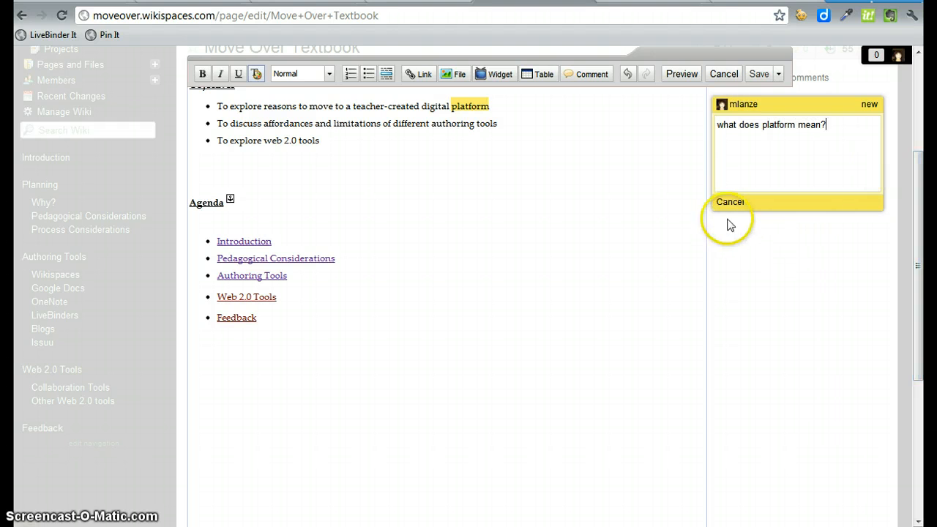
click(614, 159)
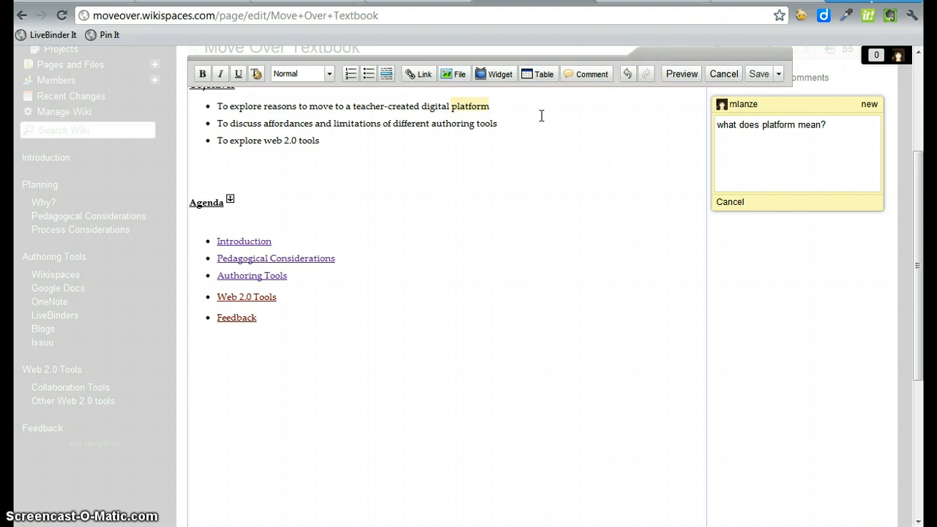
click(544, 161)
click(724, 252)
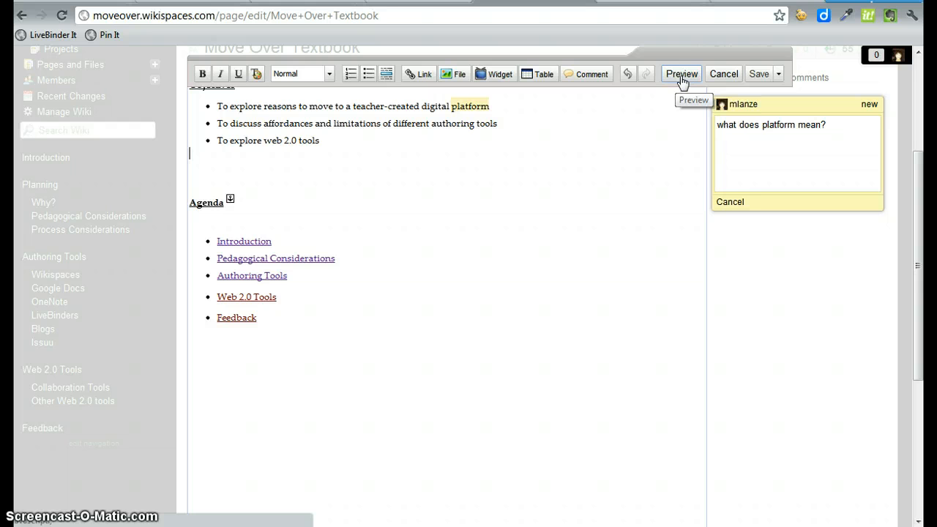
View the page's source in the Wikitext Editor, return to the Visual Editor and cancel the page edit
click(781, 76)
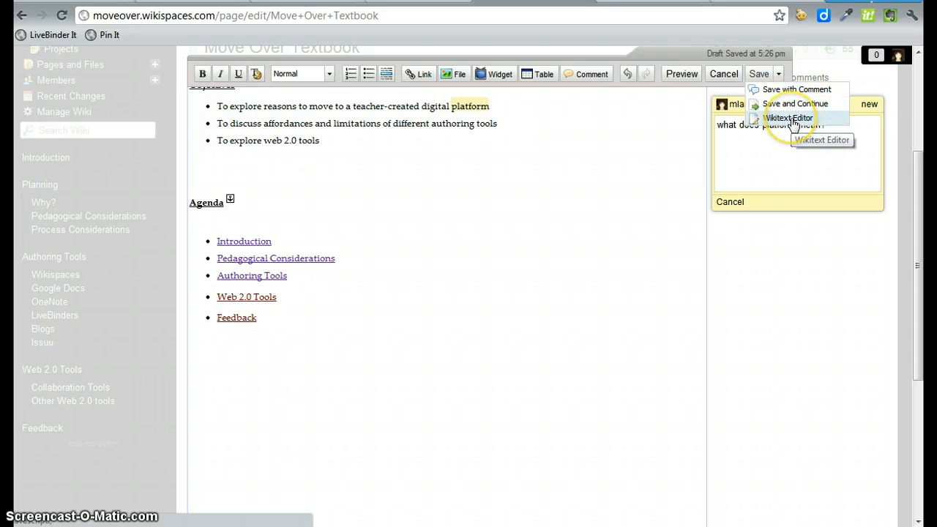
click(790, 125)
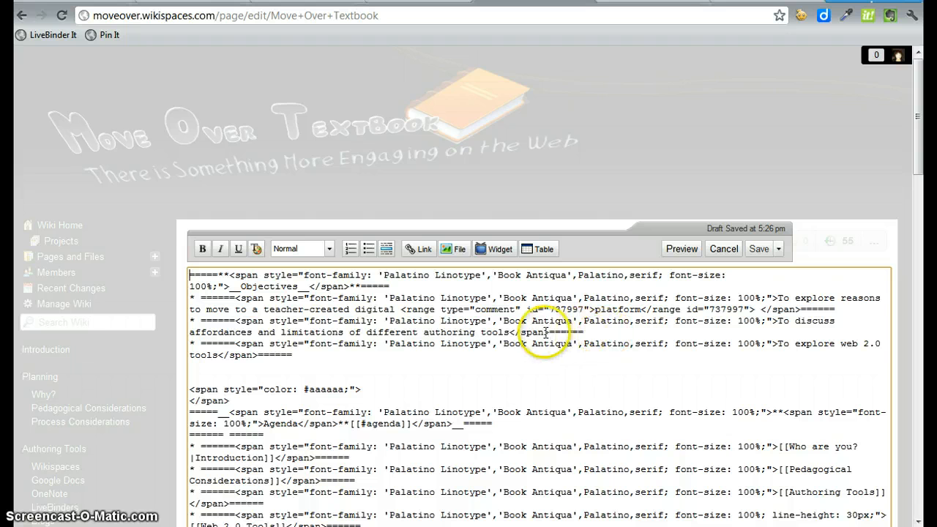
click(780, 251)
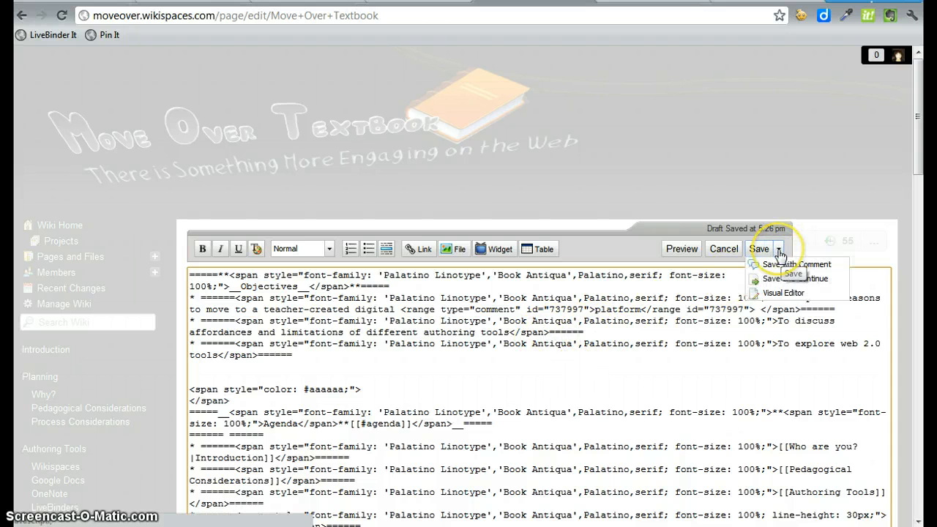
click(773, 294)
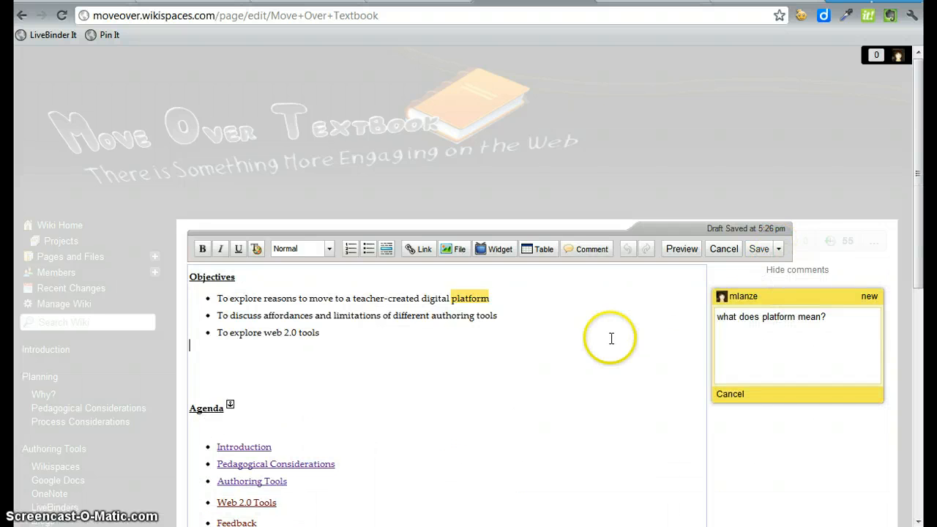
click(724, 249)
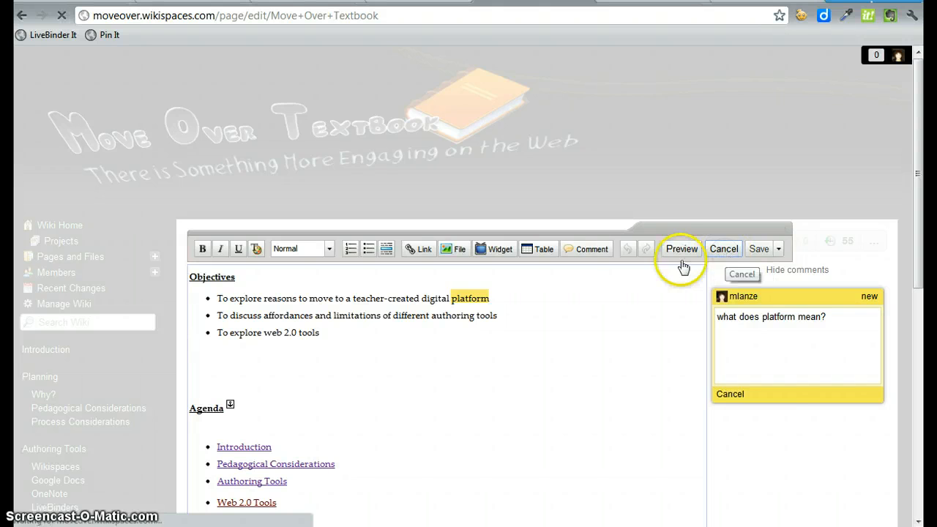